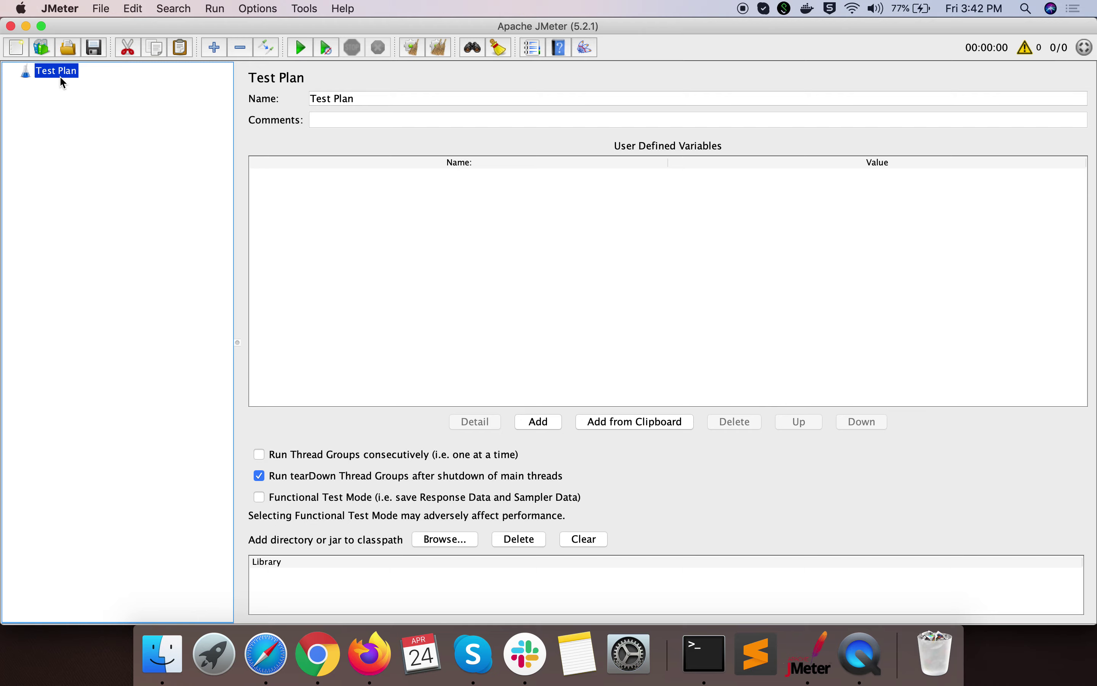
Switch to Firefox and review the JMeter manual's Building a Test Plan page and the Components for basic scripts slide
key(super+Tab)
key(super+Tab)
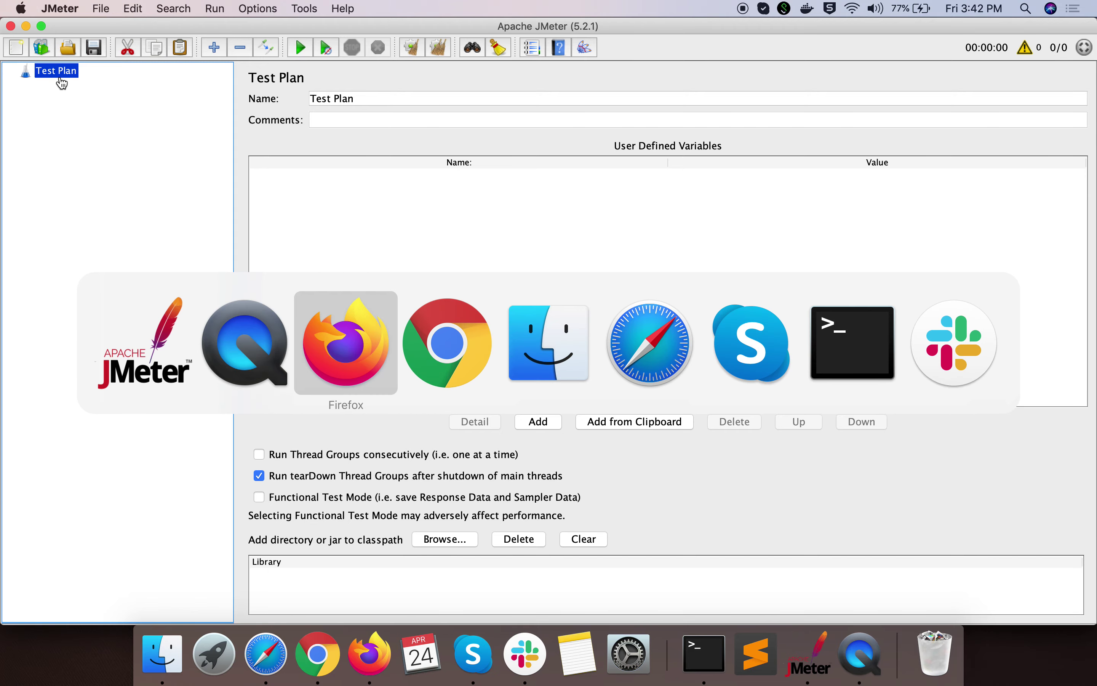
click(354, 37)
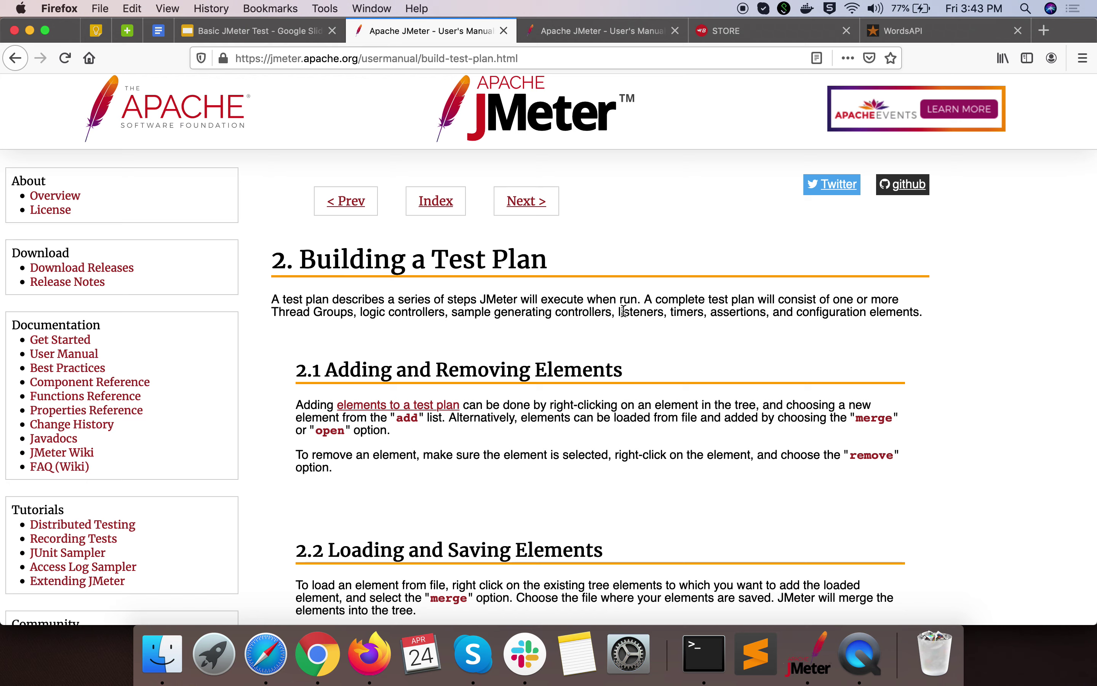
click(808, 665)
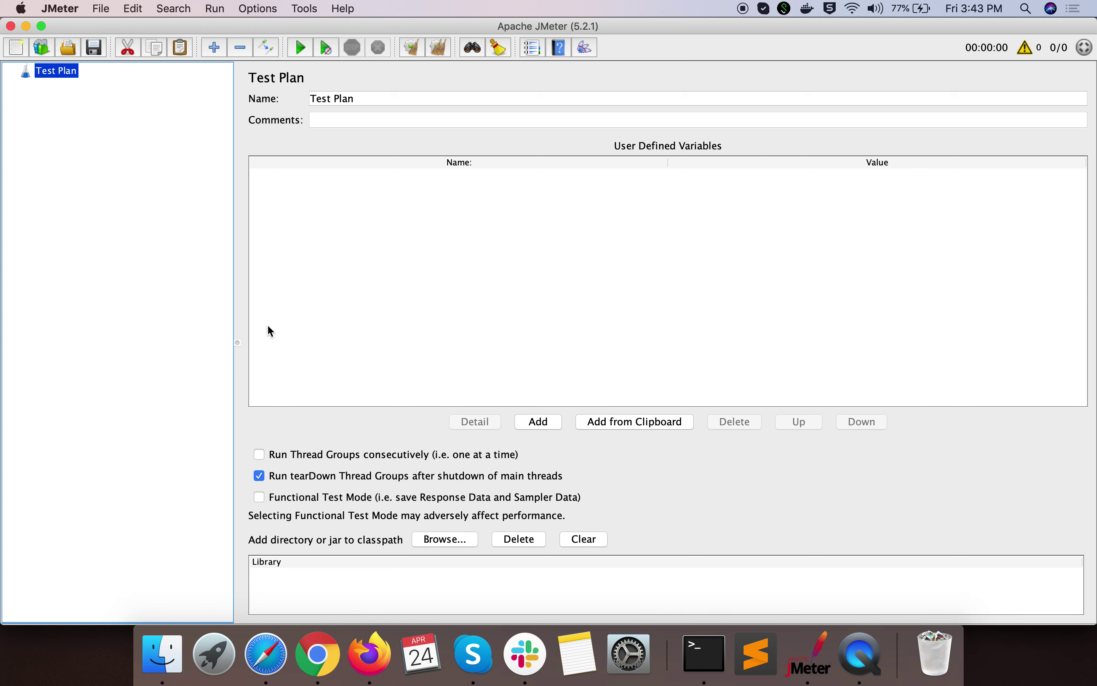
key(super+Tab)
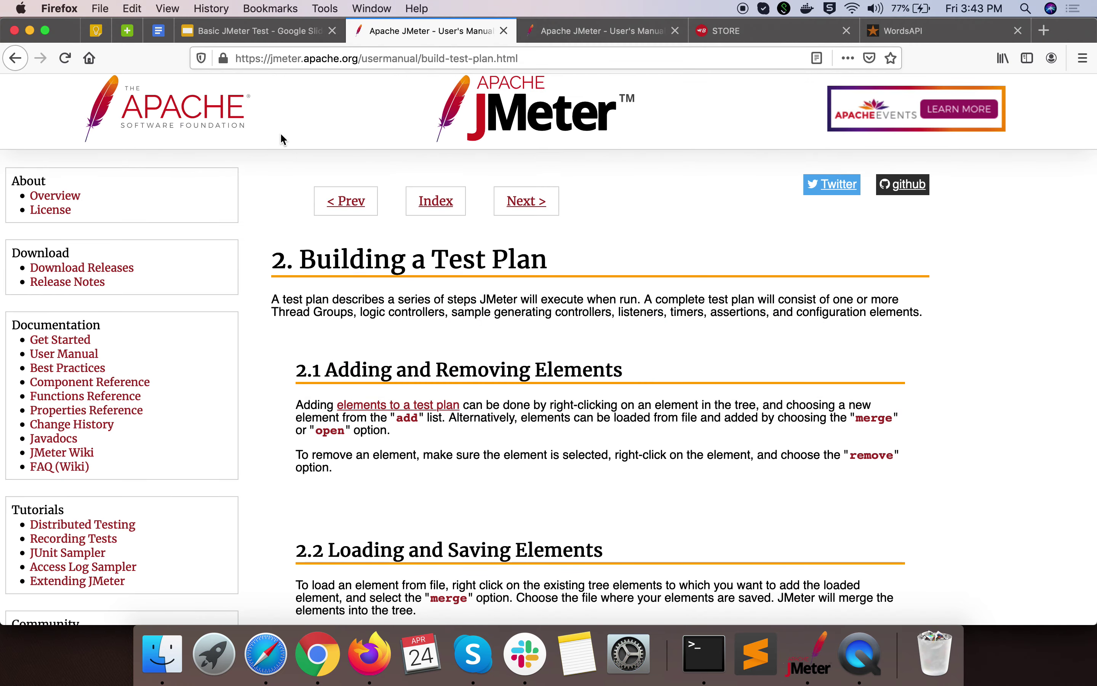
click(245, 31)
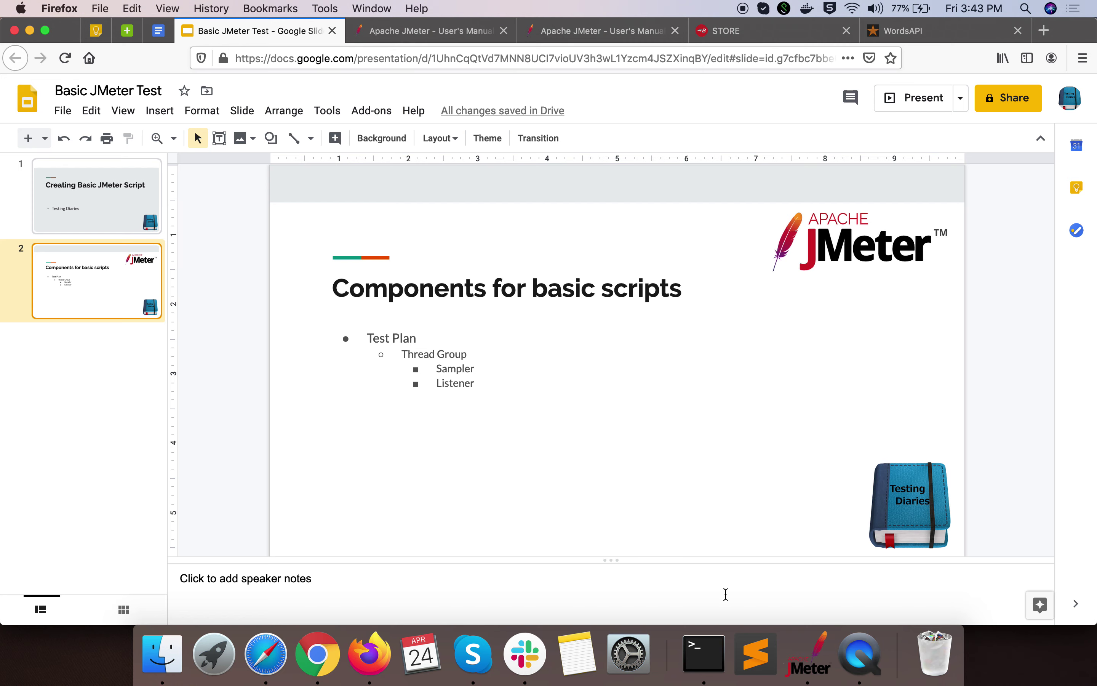
Switch to JMeter and add a Thread Group to the Test Plan
click(800, 659)
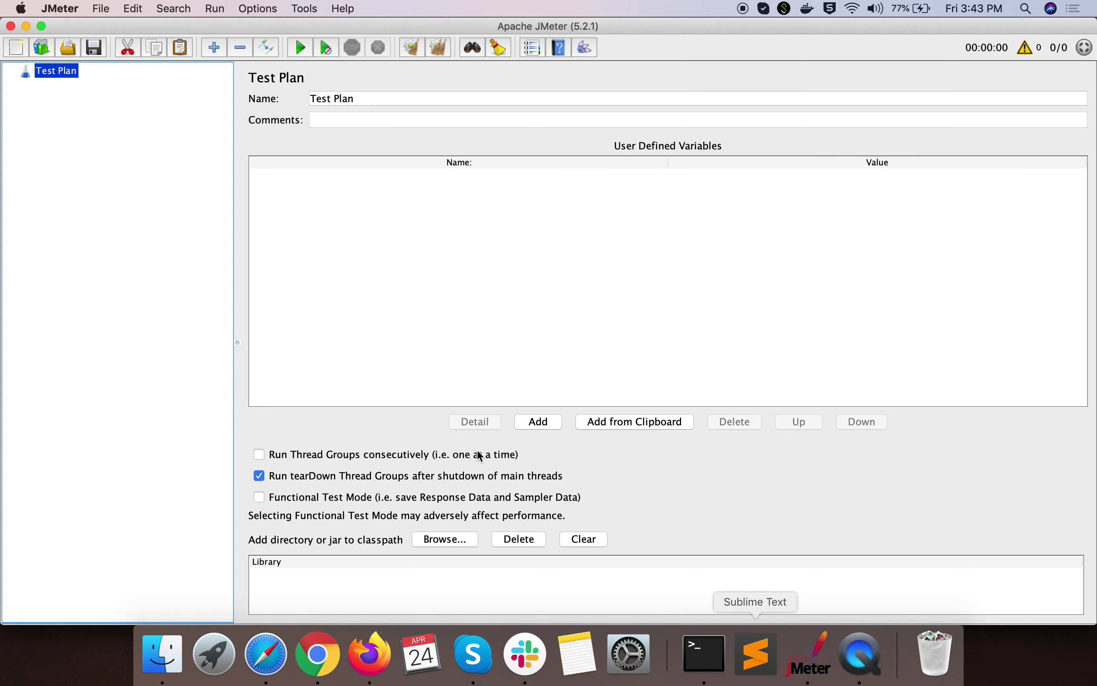
right_click(74, 76)
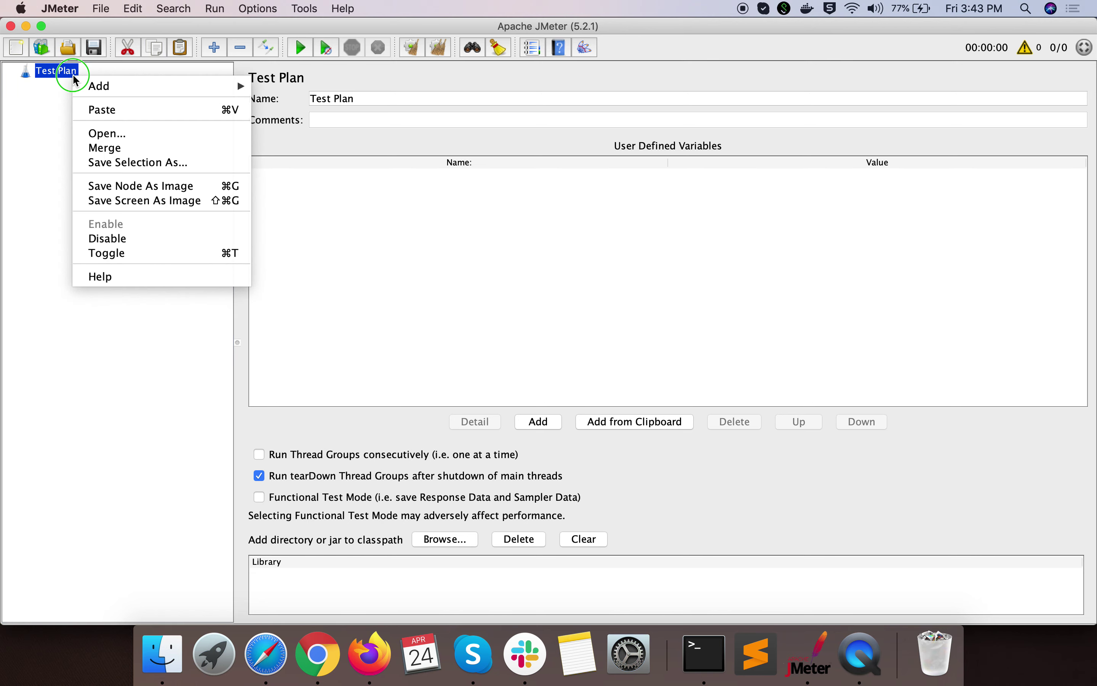
mouse_move(131, 96)
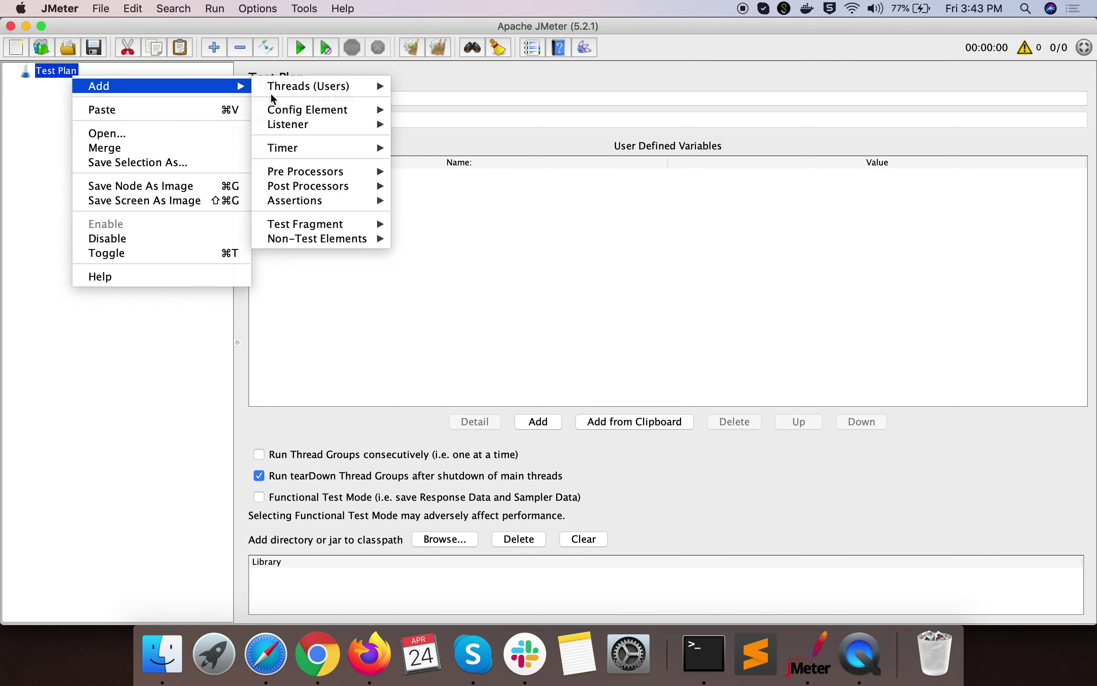
mouse_move(317, 90)
click(427, 88)
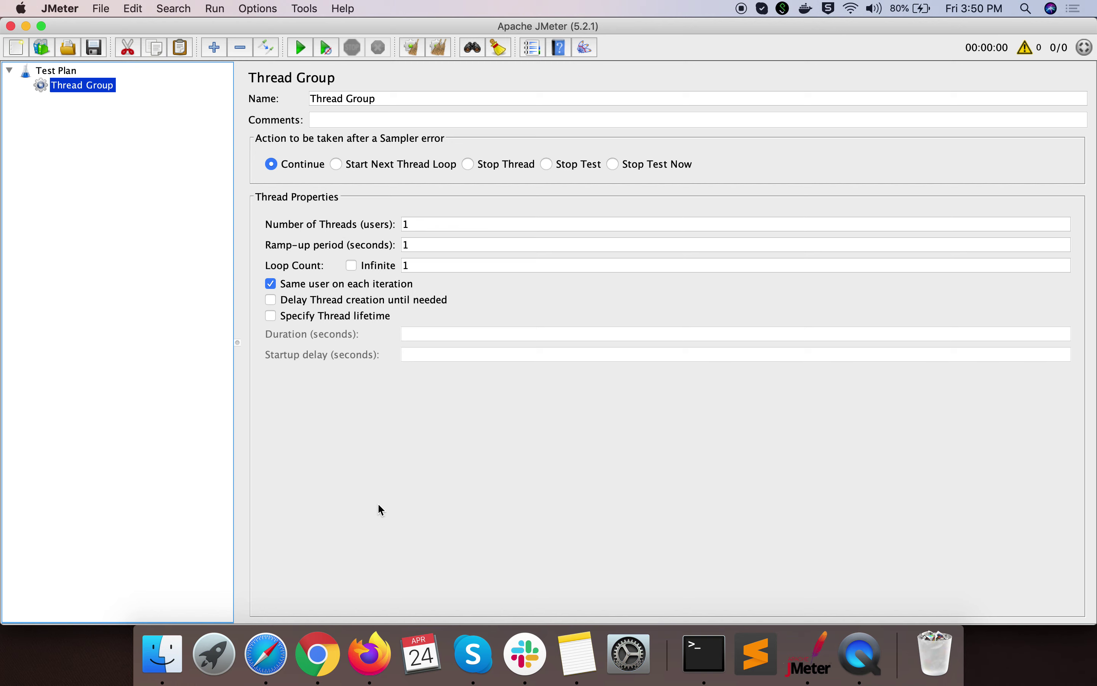
Switch to Firefox and read the Thread Group definition in the JMeter component reference, then review the basic script components slide
click(370, 653)
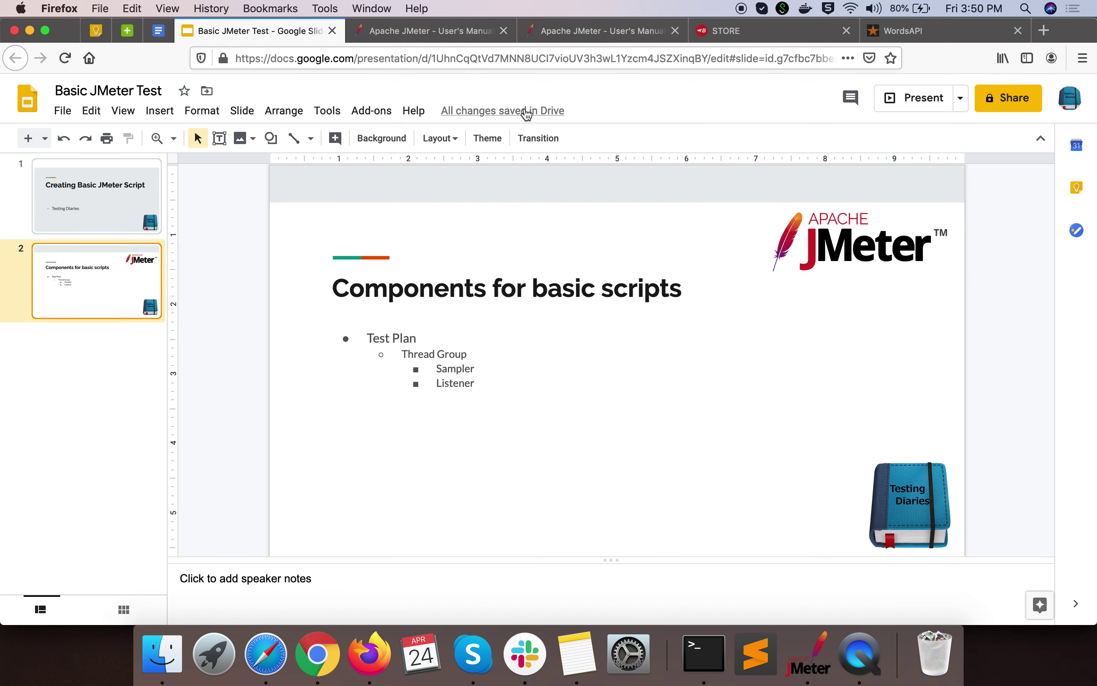
click(560, 32)
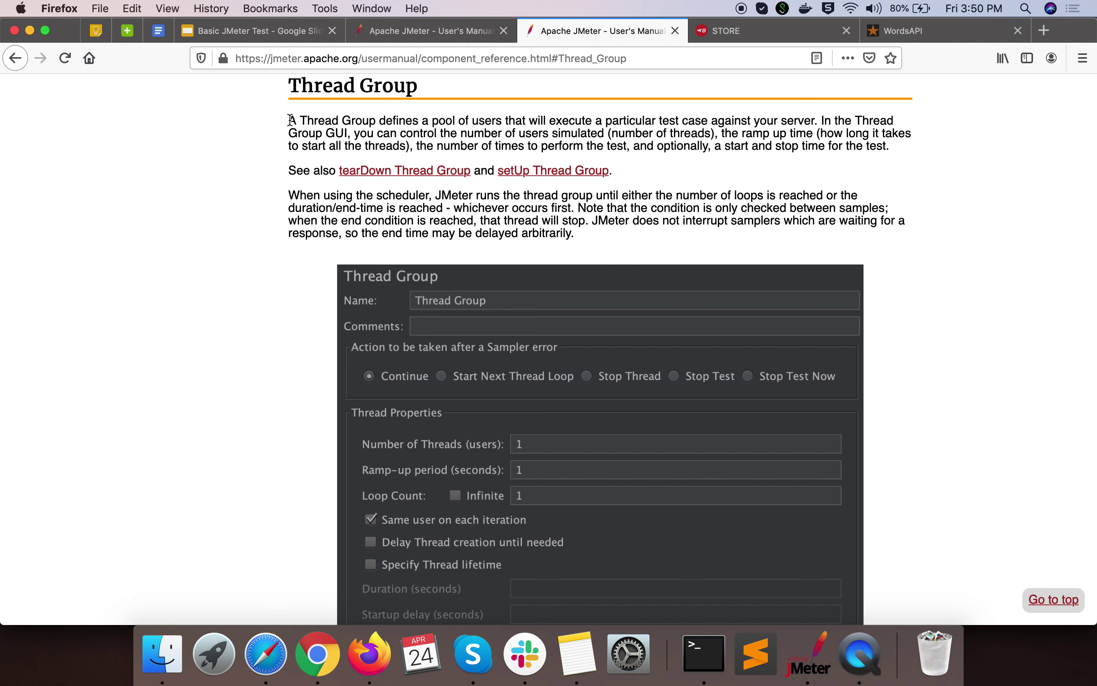
drag(290, 120, 815, 117)
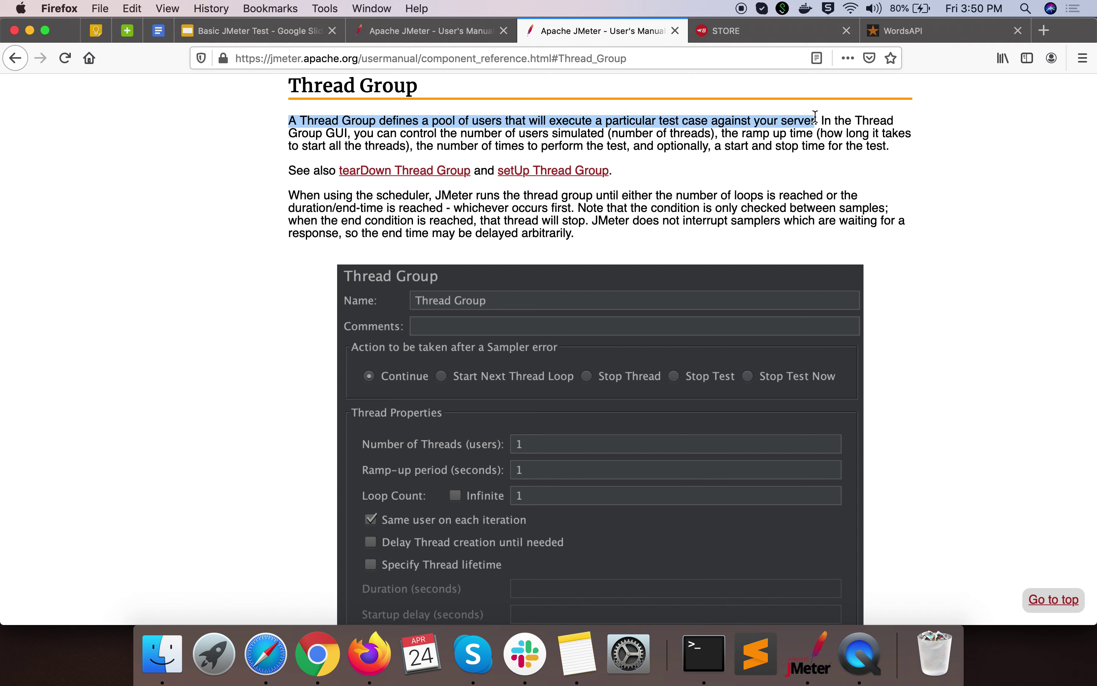
click(815, 117)
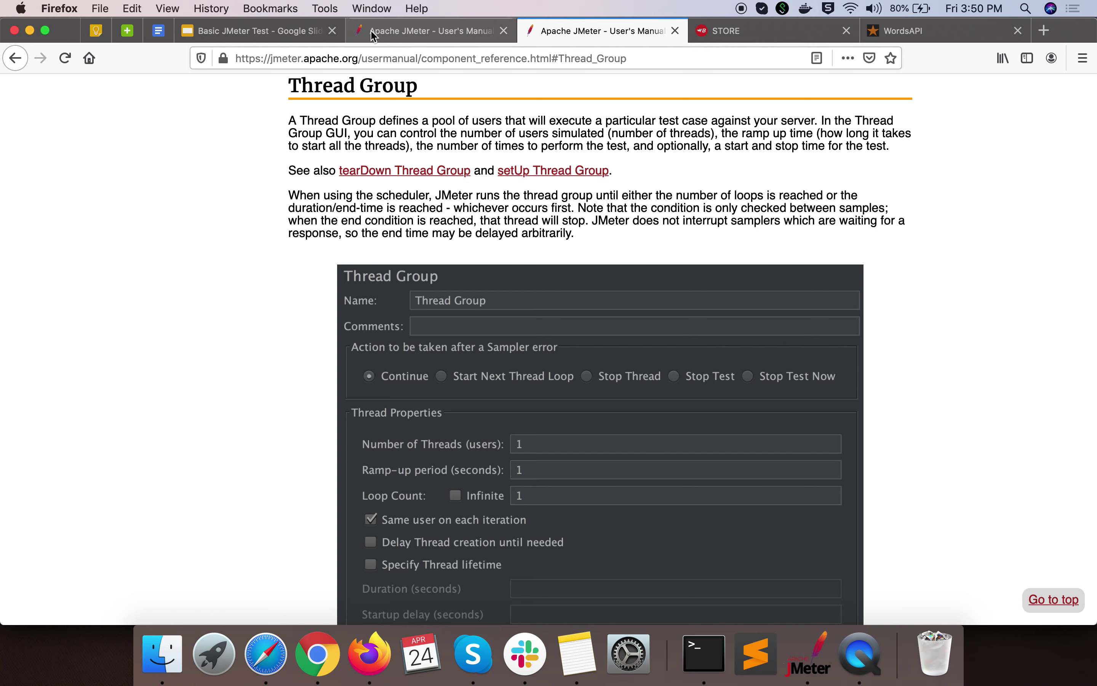
click(287, 34)
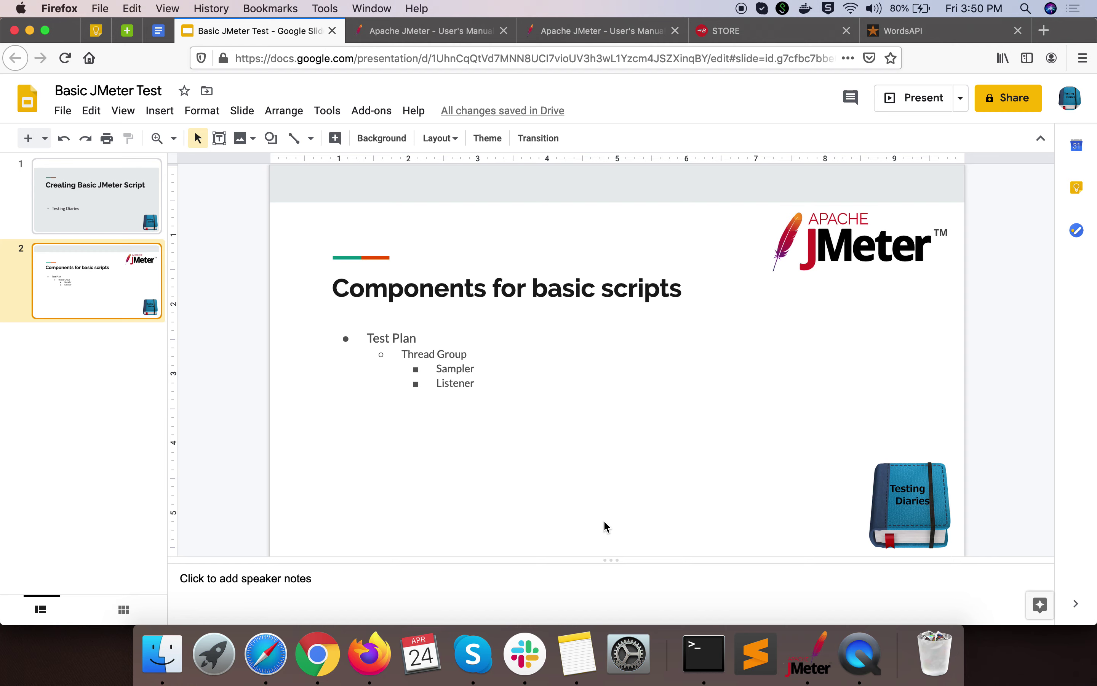
Switch to JMeter and add an HTTP Request sampler to the Thread Group
click(818, 664)
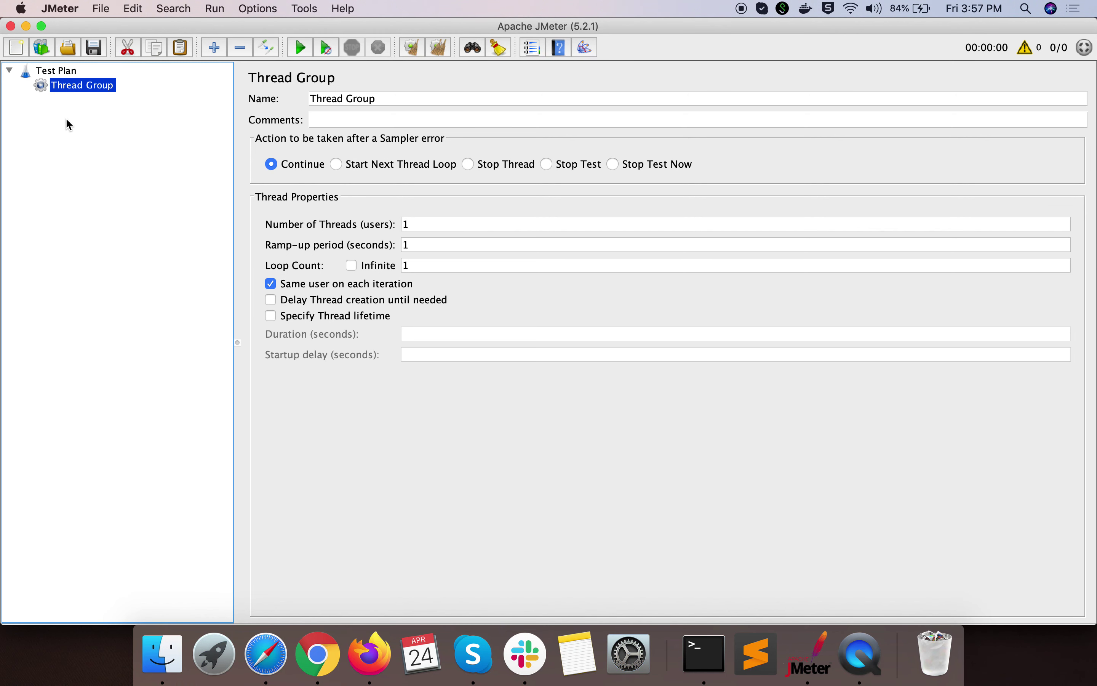
right_click(85, 95)
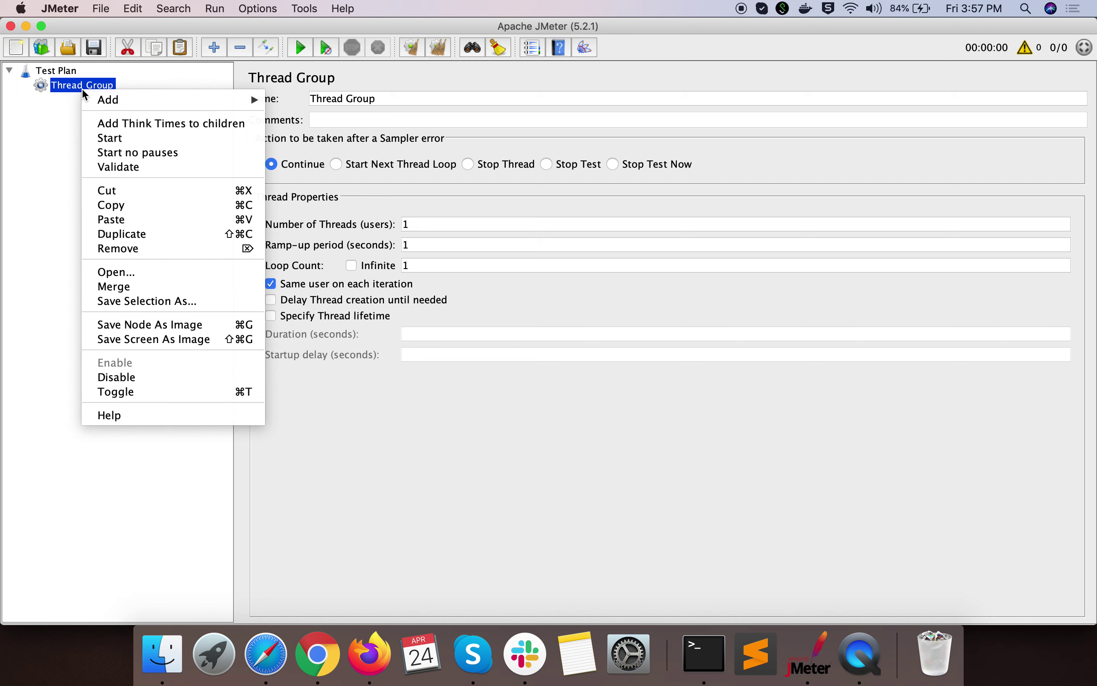
mouse_move(143, 99)
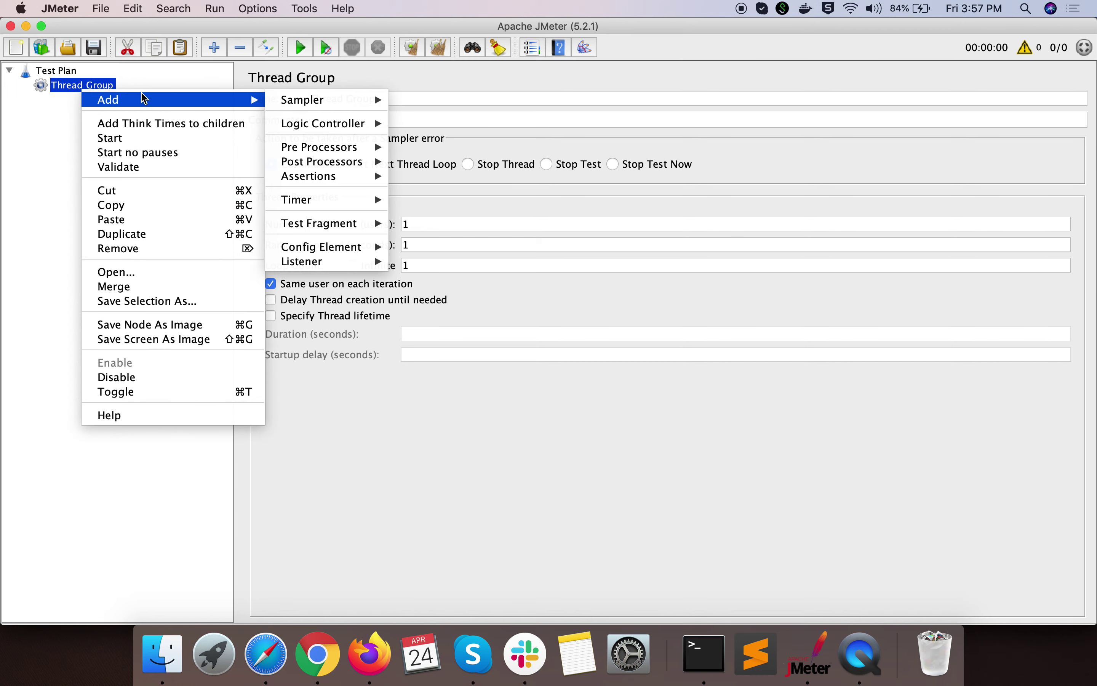
mouse_move(320, 101)
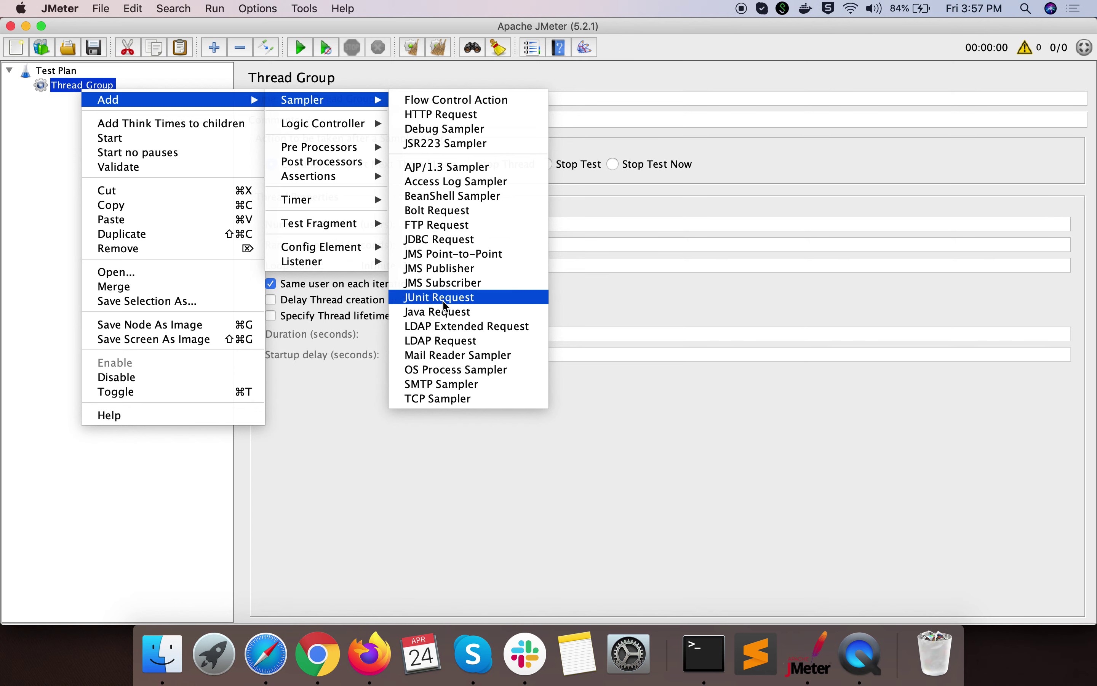
click(446, 118)
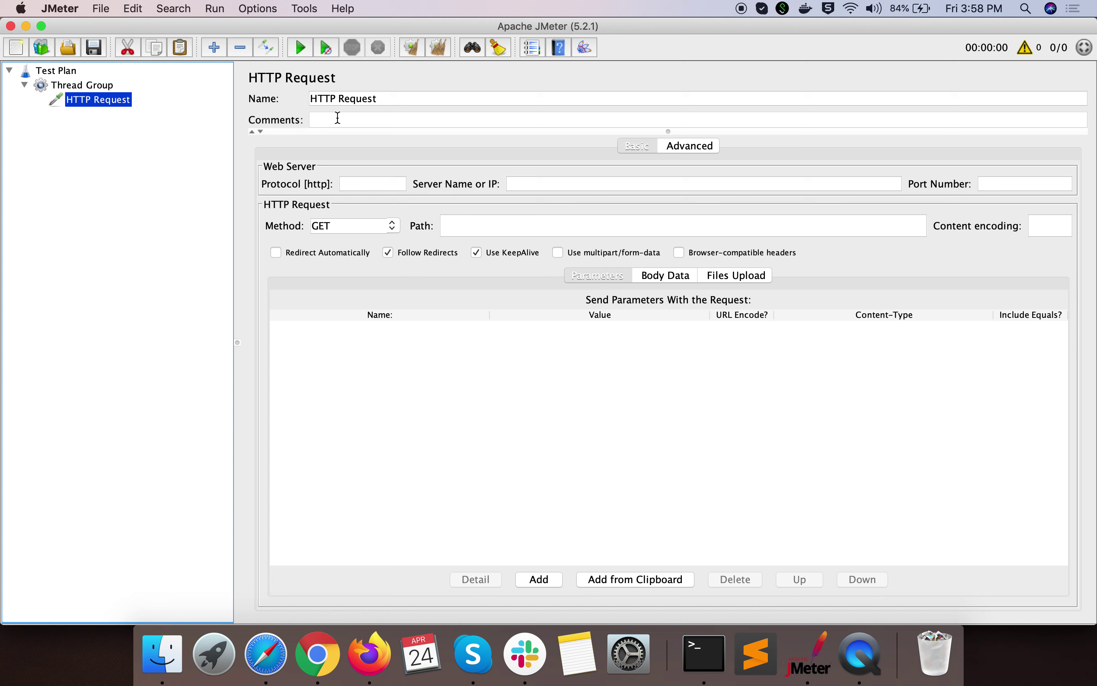
Add a View Results Tree listener to the Thread Group
click(106, 90)
right_click(106, 90)
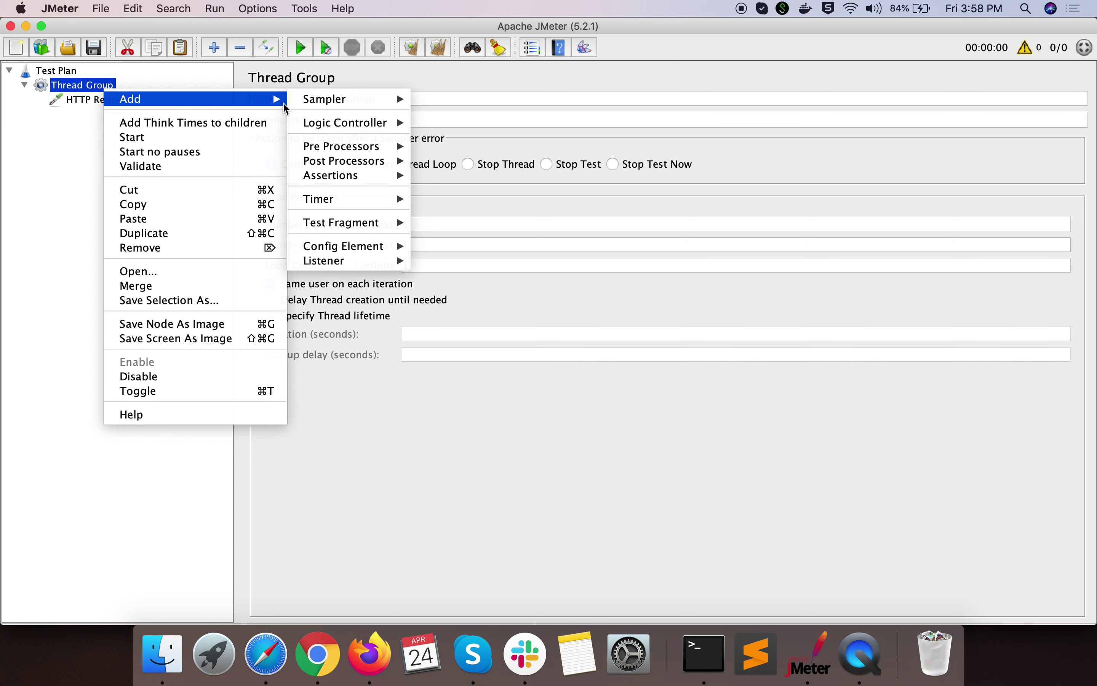
mouse_move(329, 269)
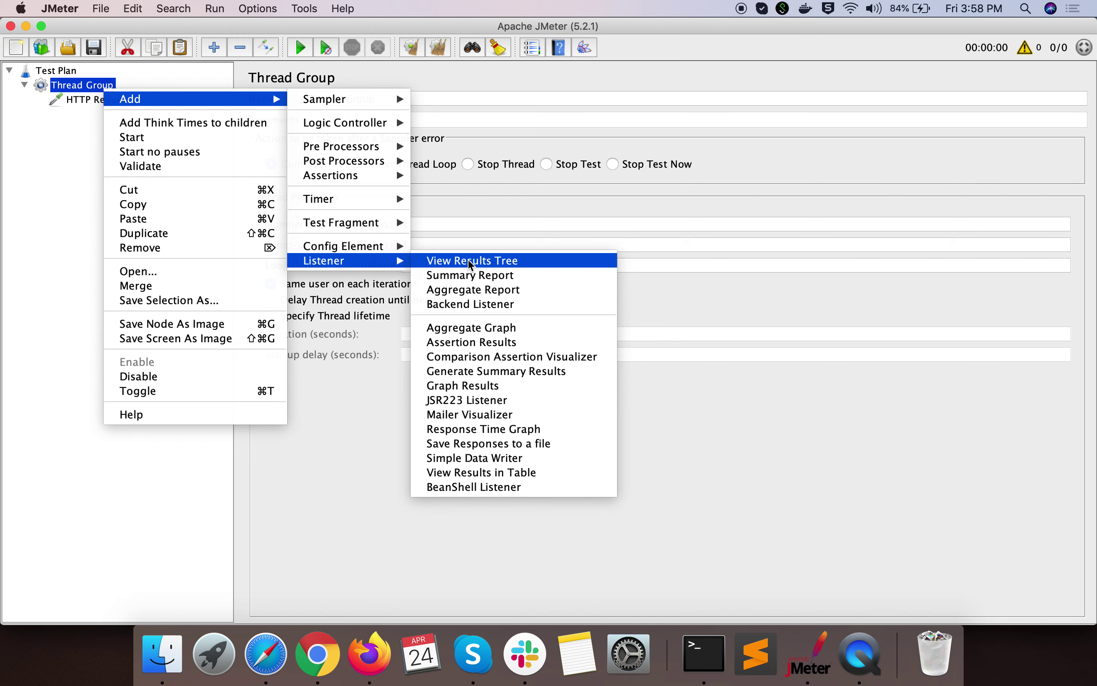
click(470, 261)
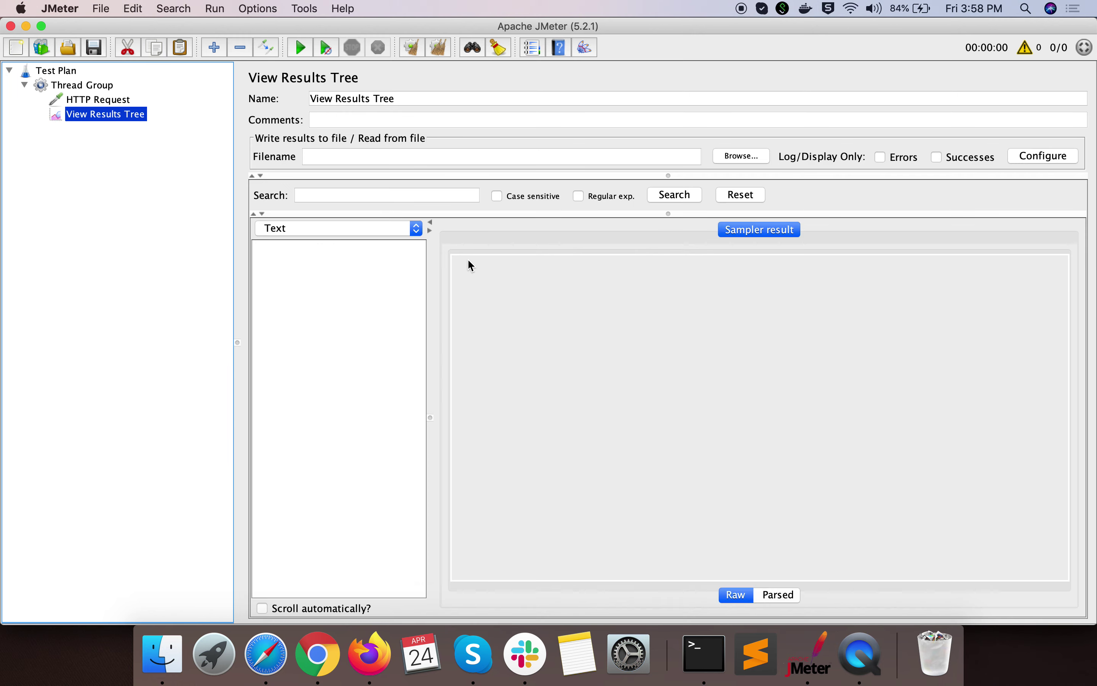
Add a Summary Report listener to the Thread Group
click(98, 86)
right_click(113, 84)
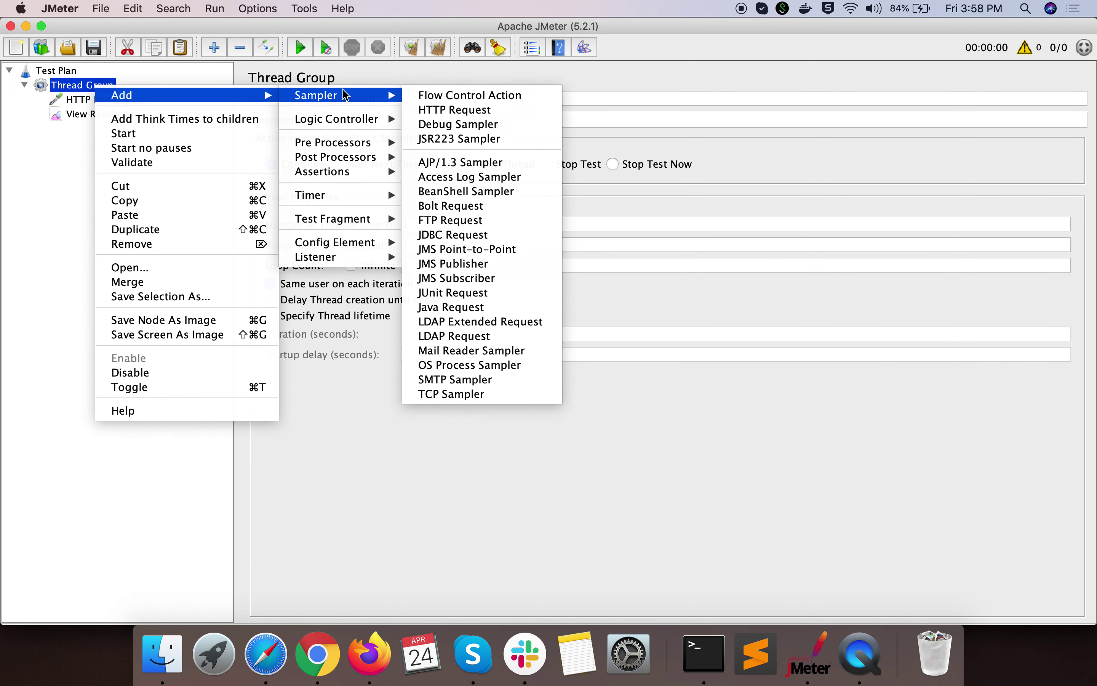
mouse_move(401, 257)
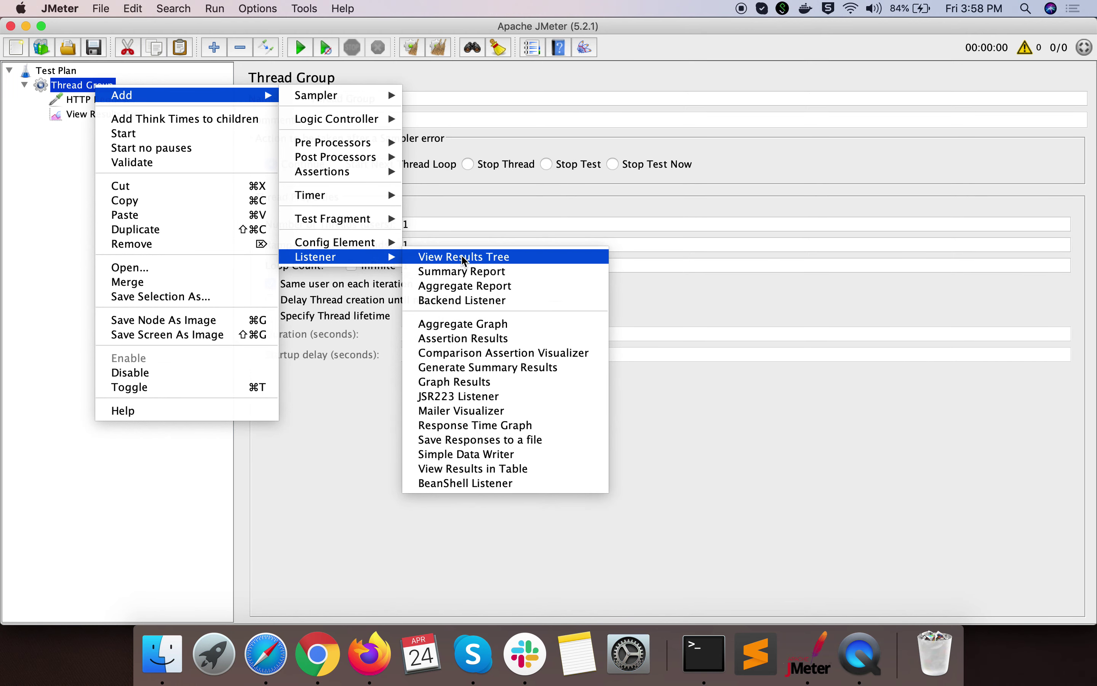
click(456, 271)
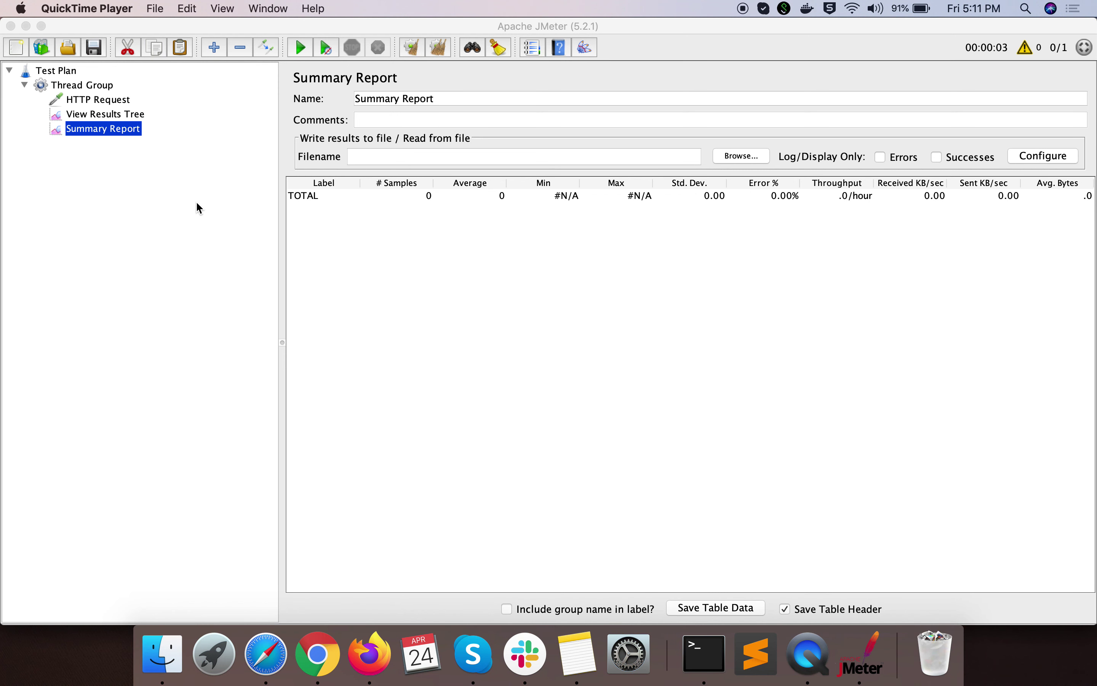
click(111, 100)
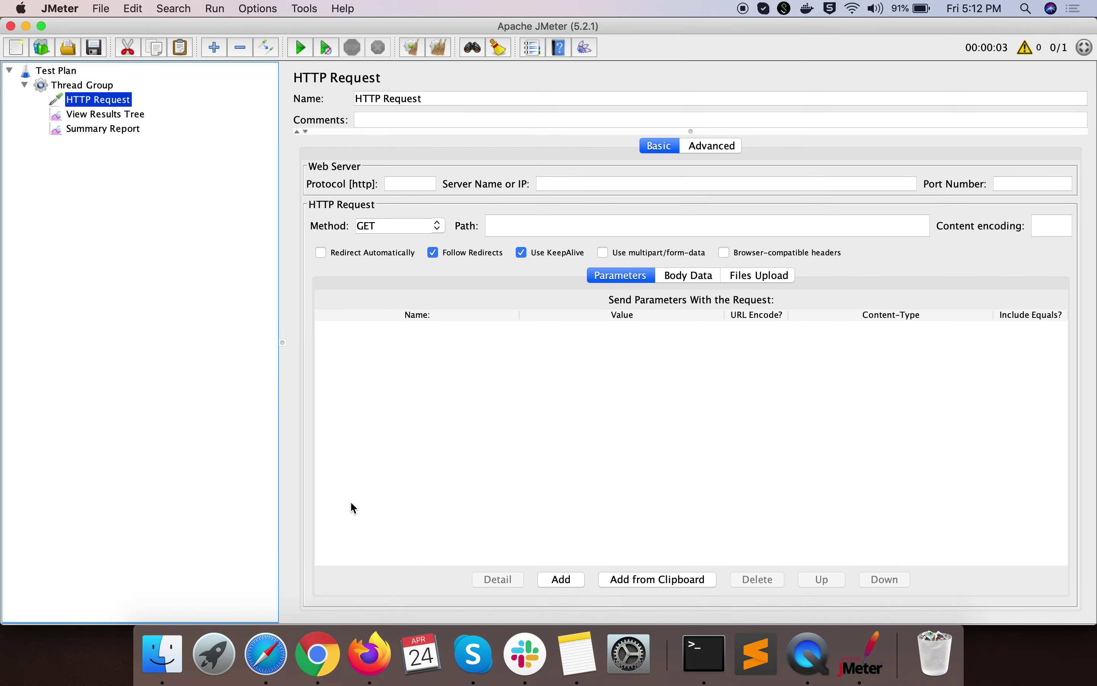
click(369, 653)
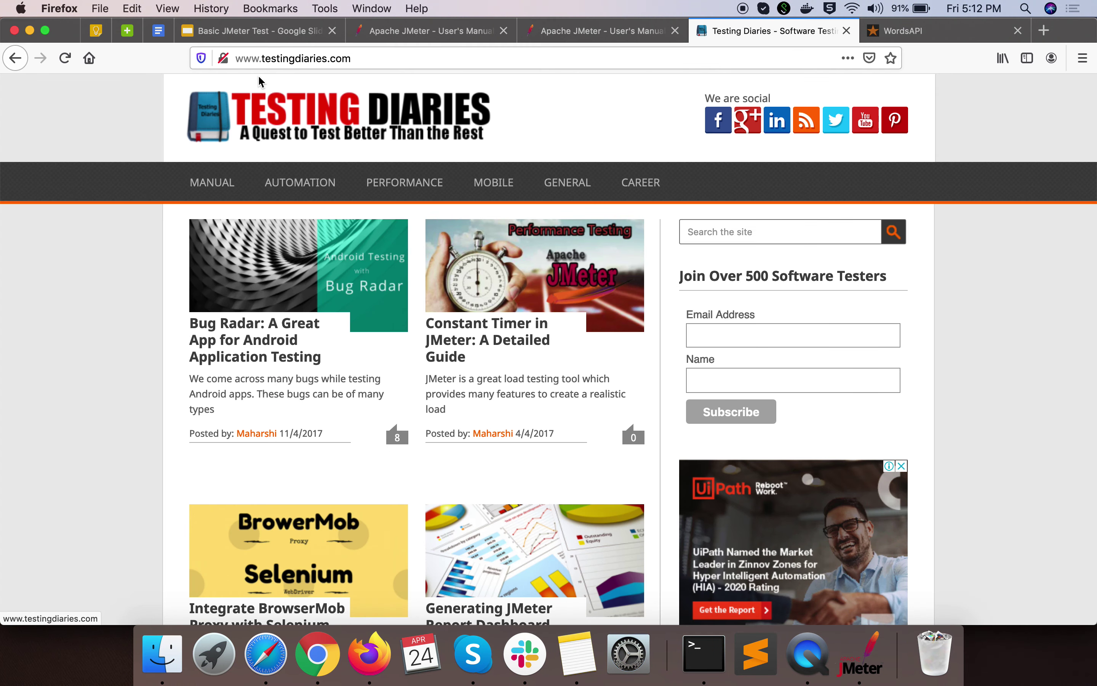
click(270, 67)
key(super+c)
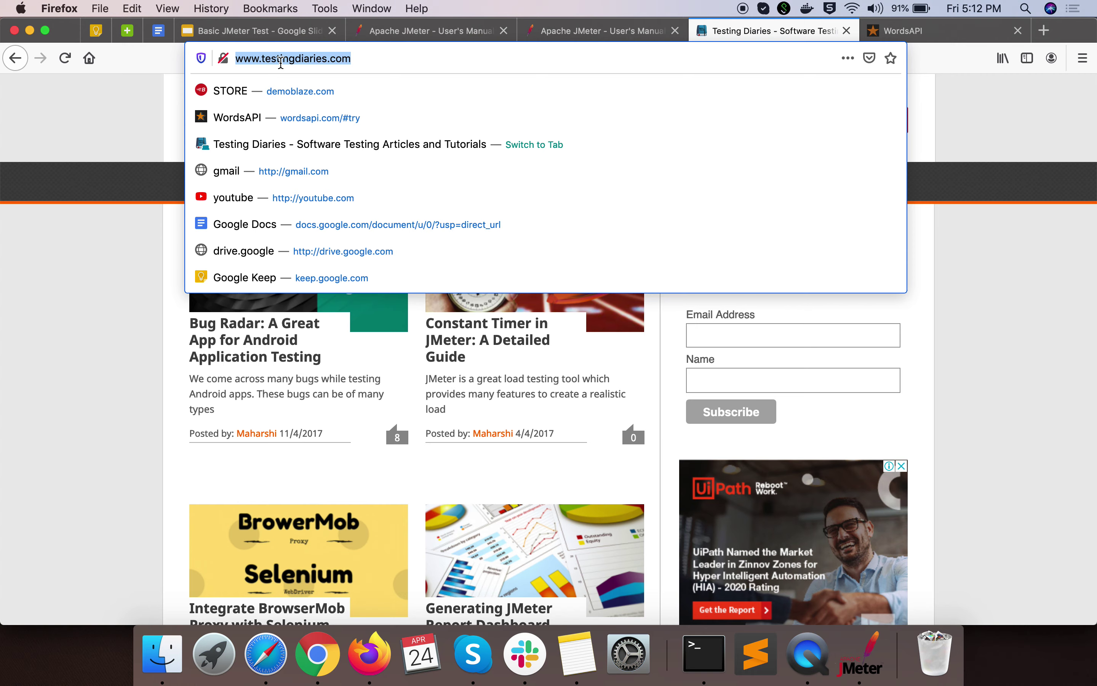
click(107, 242)
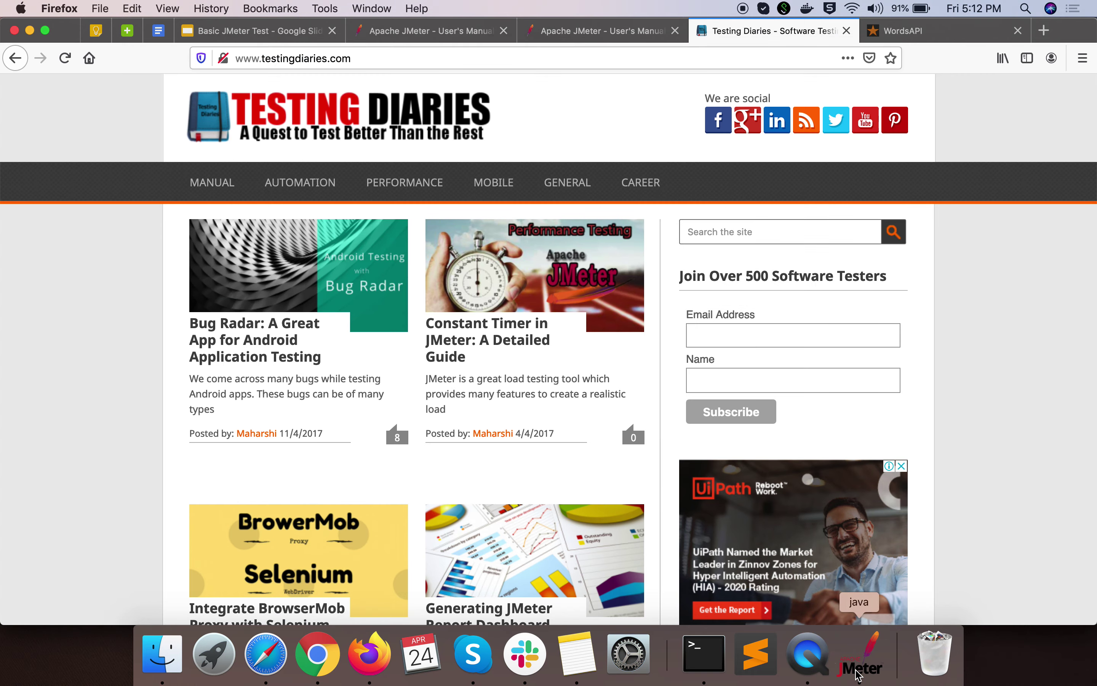
click(861, 653)
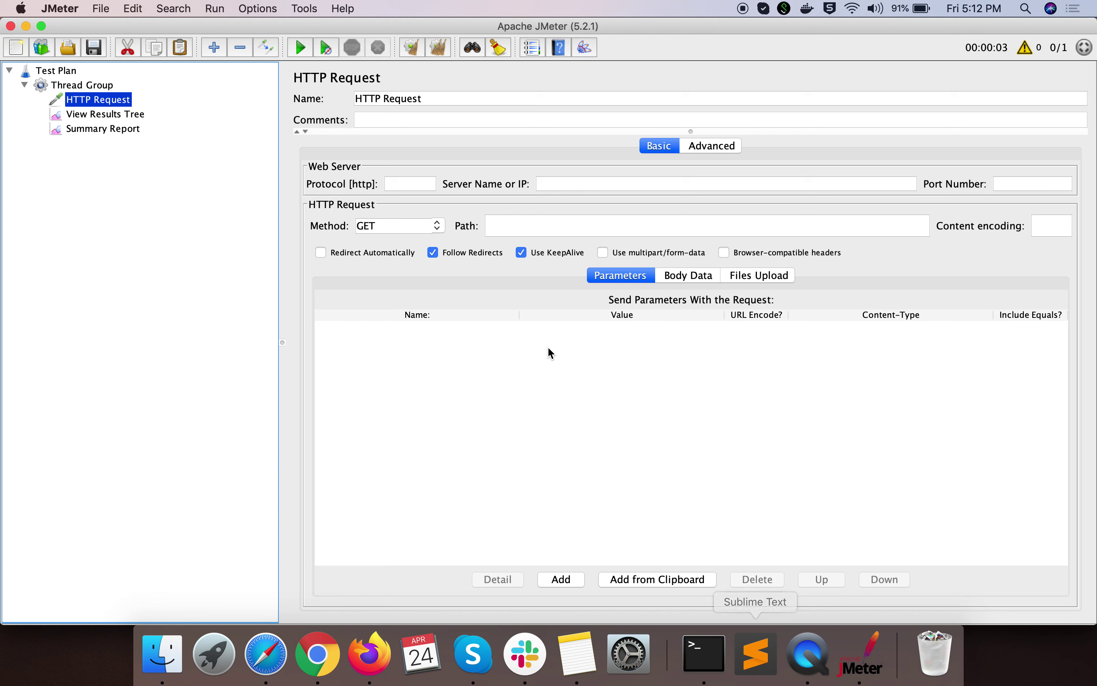
click(566, 186)
key(super+v)
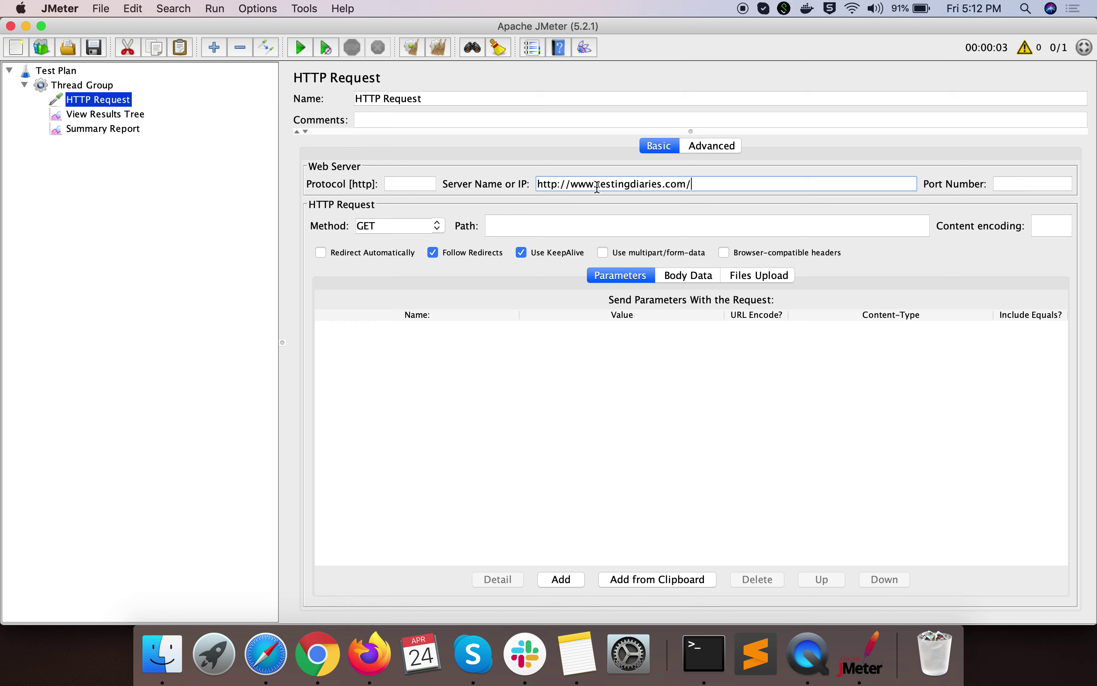
drag(596, 186, 541, 183)
key(BackSpace)
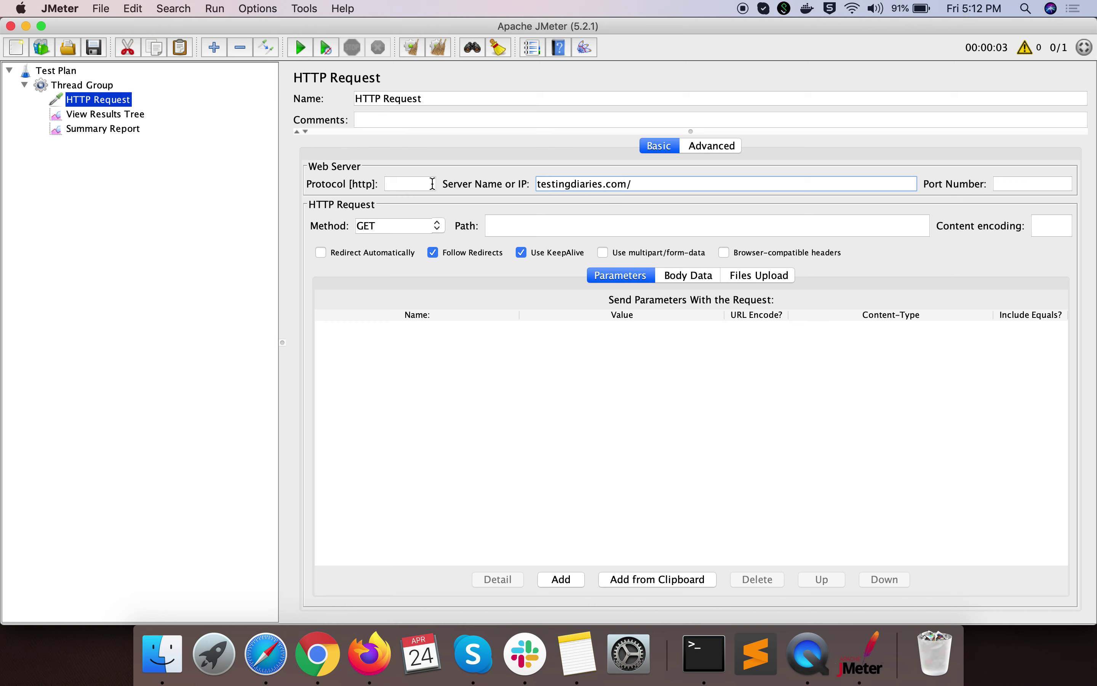
click(410, 184)
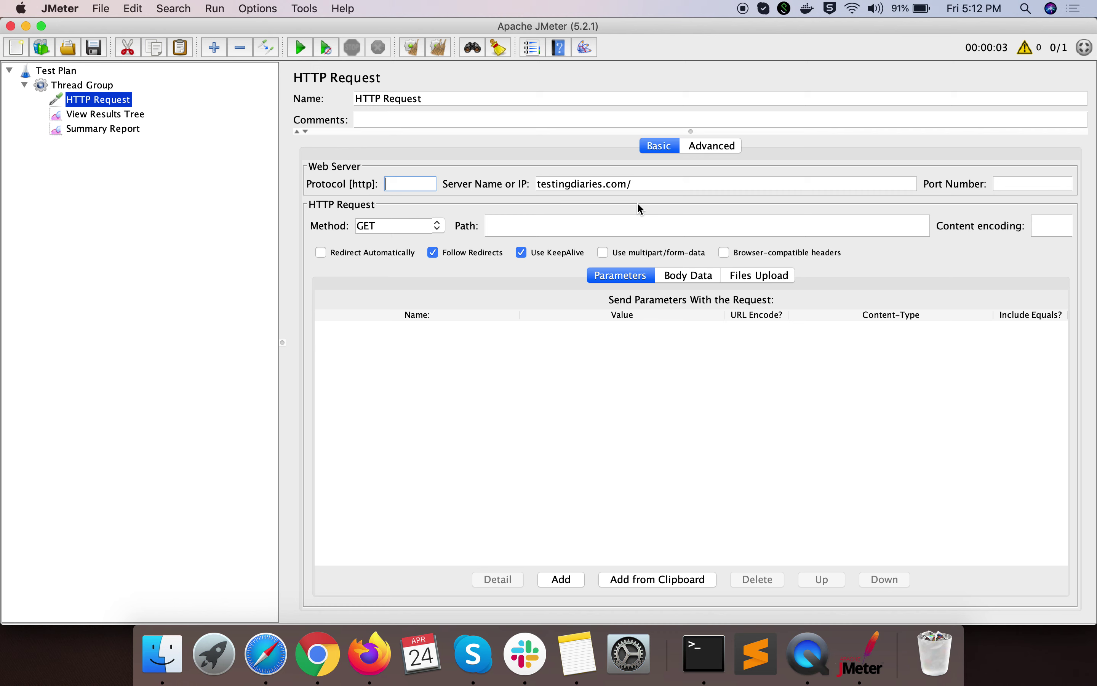
click(647, 186)
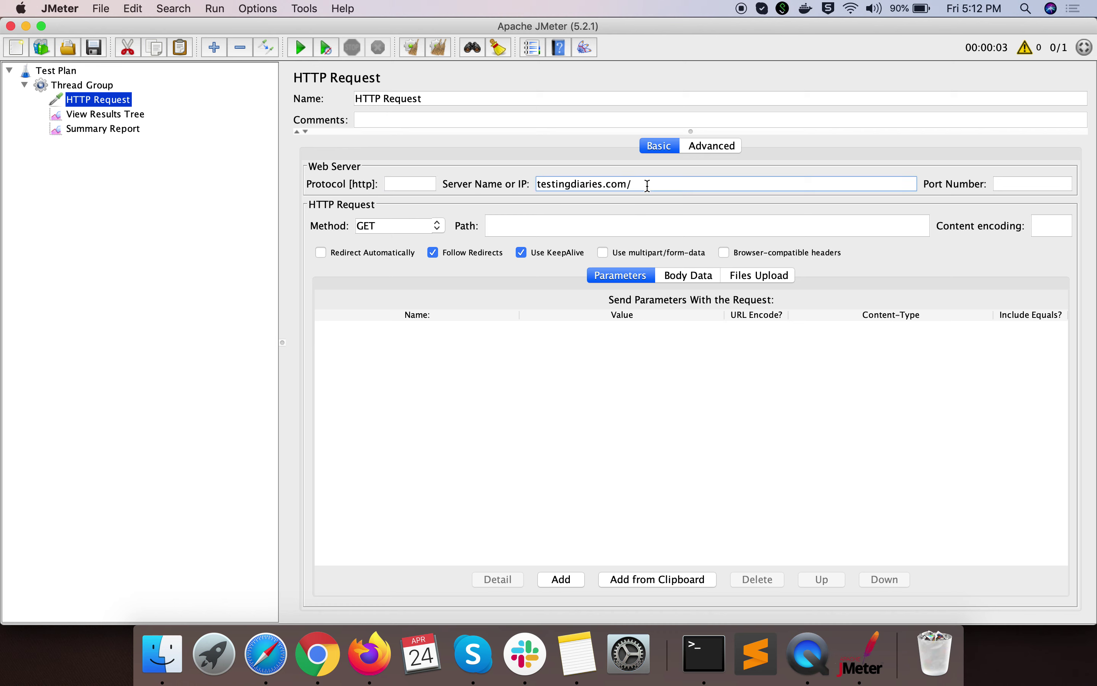
key(BackSpace)
click(538, 221)
text(/)
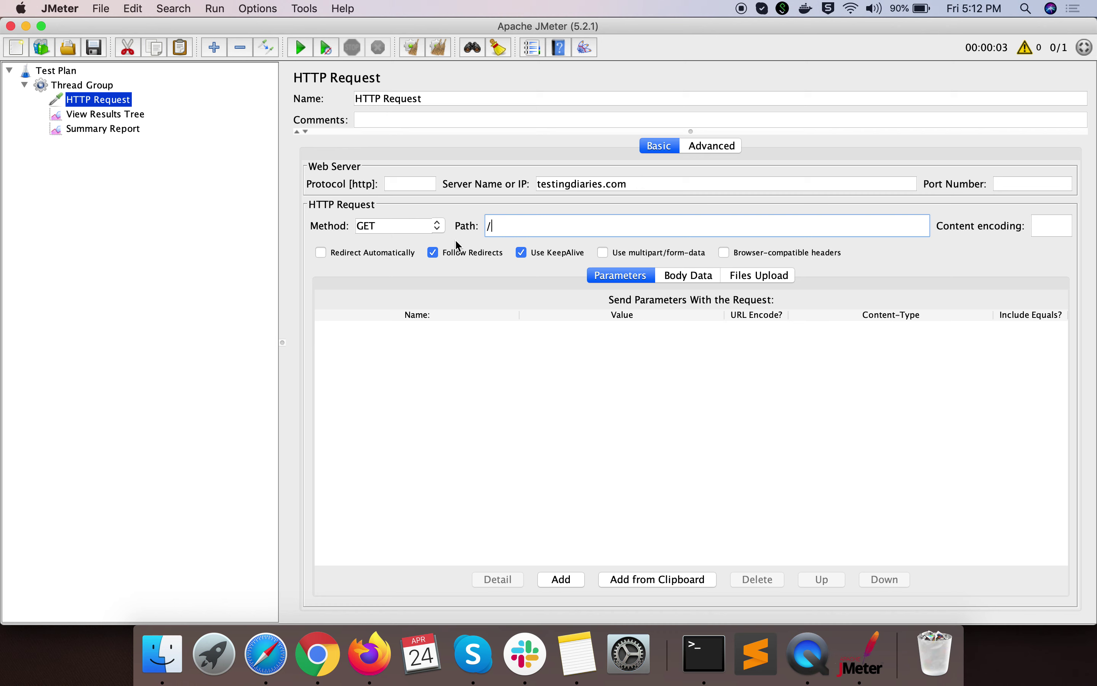
Select GET as the HTTP Request's method and rename the sampler Home Page
click(438, 226)
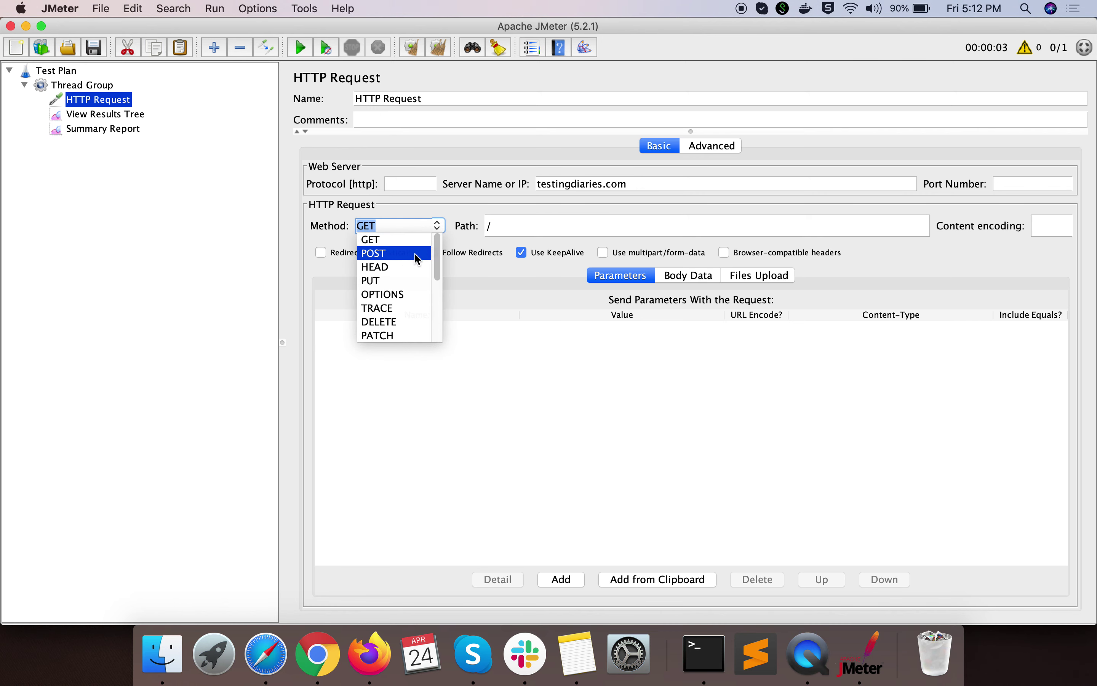
click(380, 245)
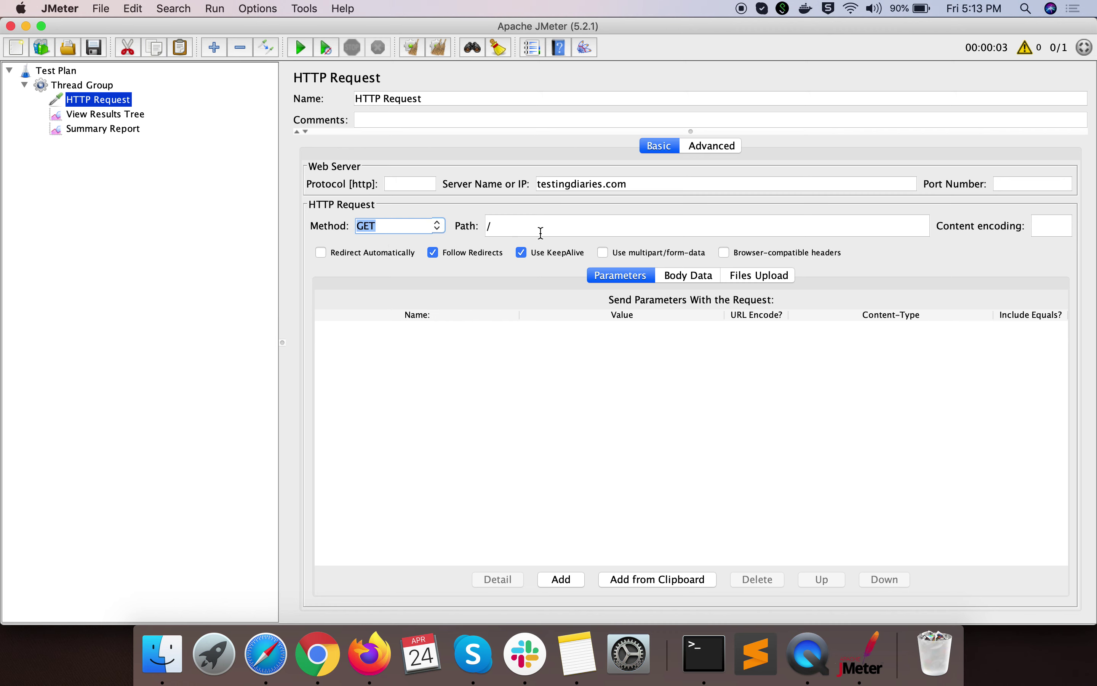
click(549, 184)
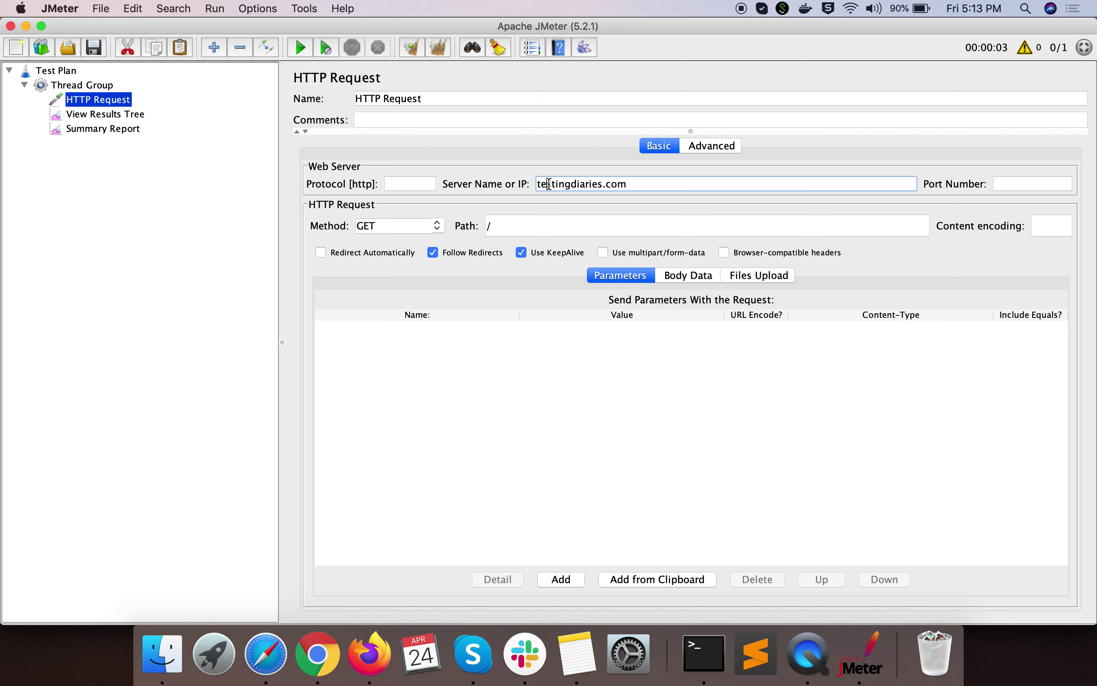
click(508, 223)
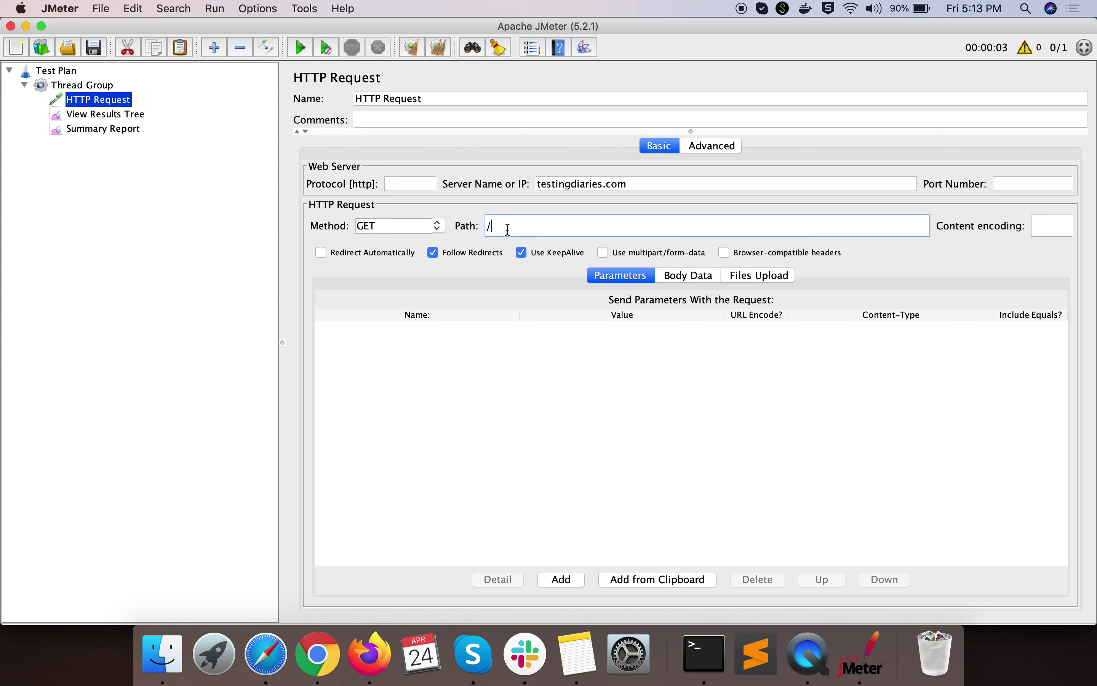
triple_click(398, 100)
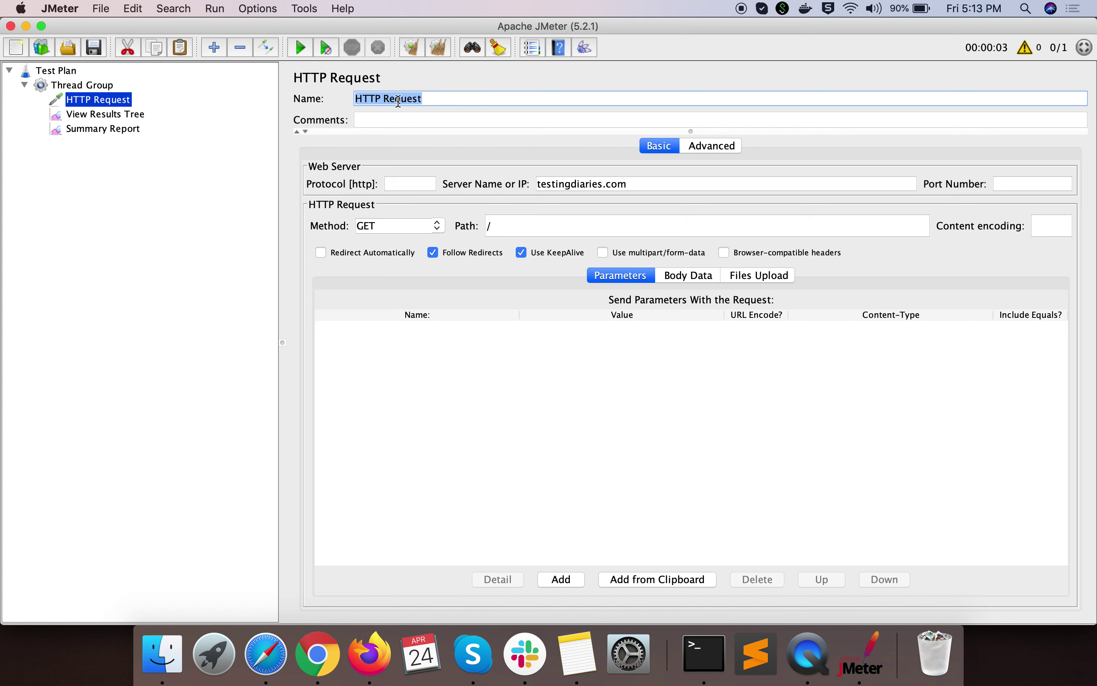
text(Home Page)
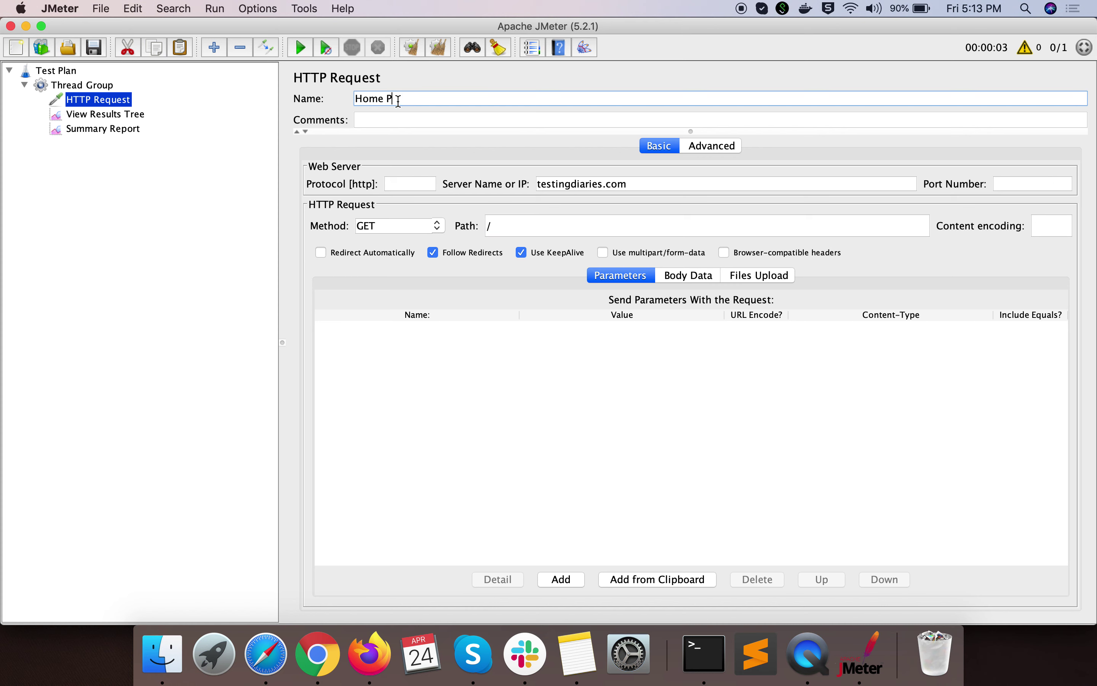
click(130, 119)
click(100, 102)
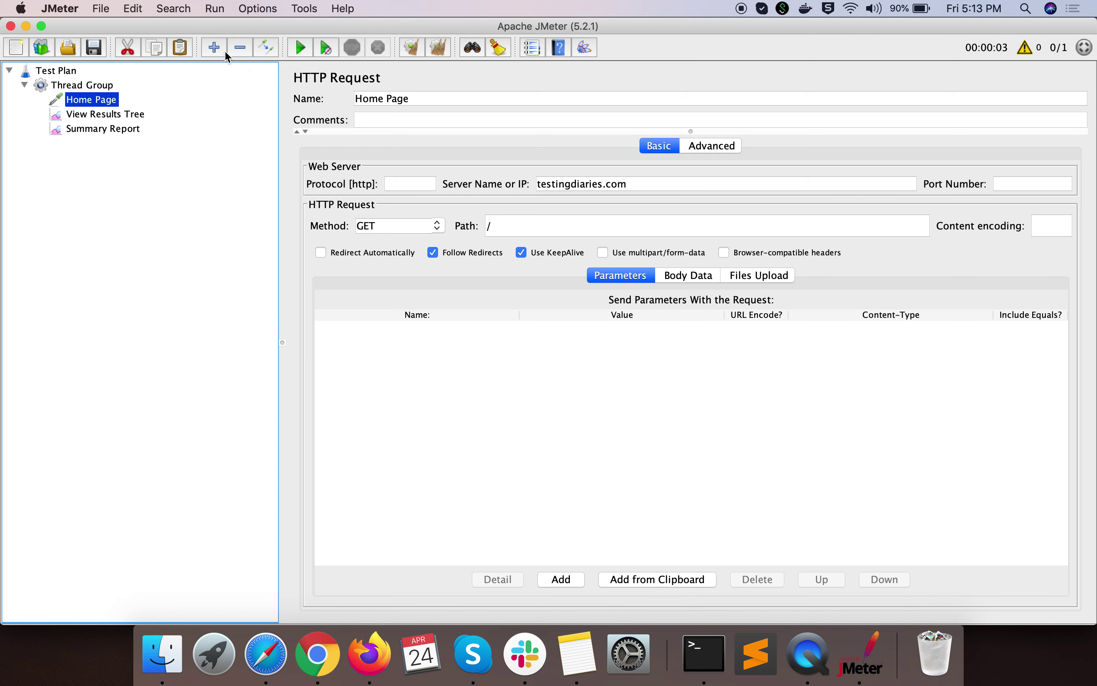
Run the test plan without saving it first
click(221, 14)
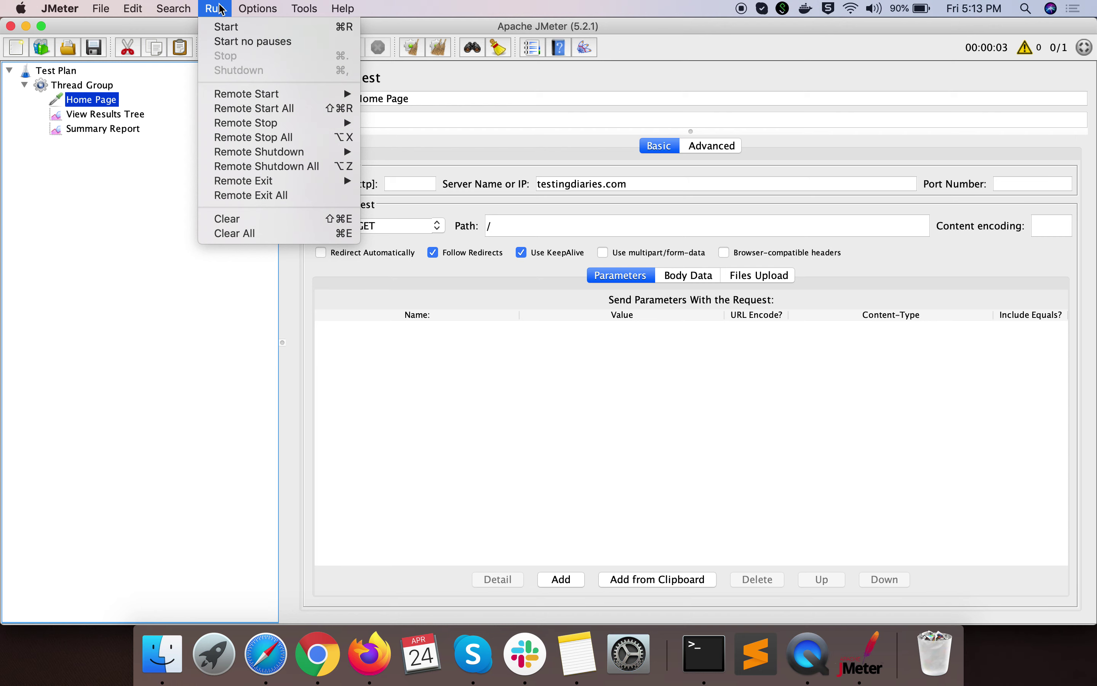
click(217, 10)
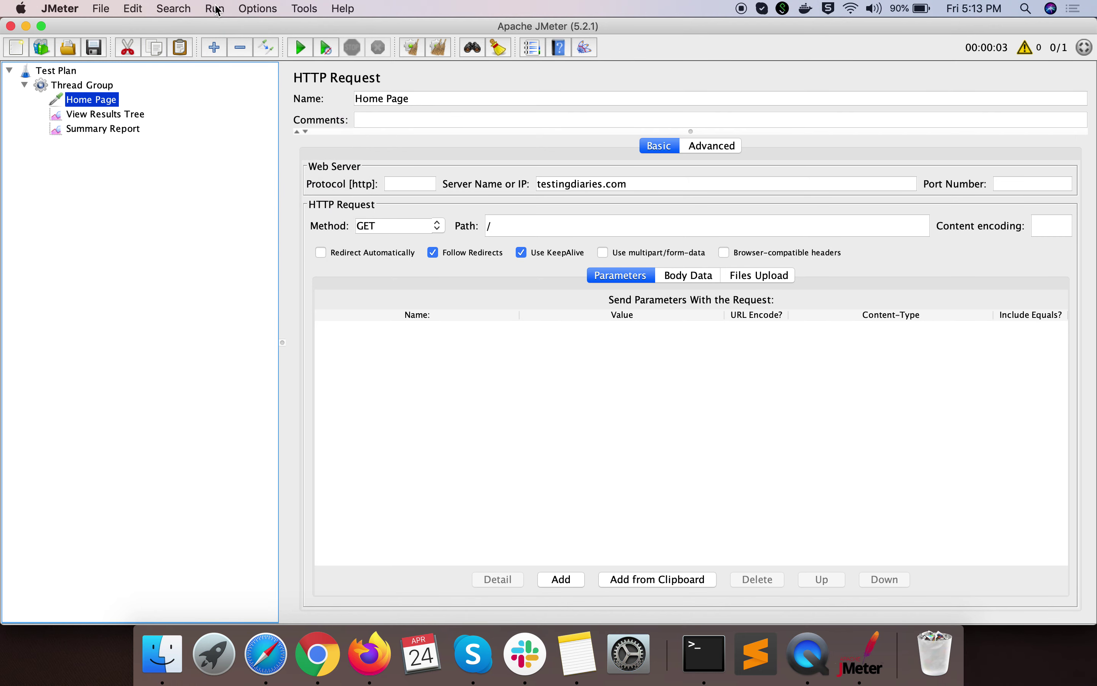
click(301, 48)
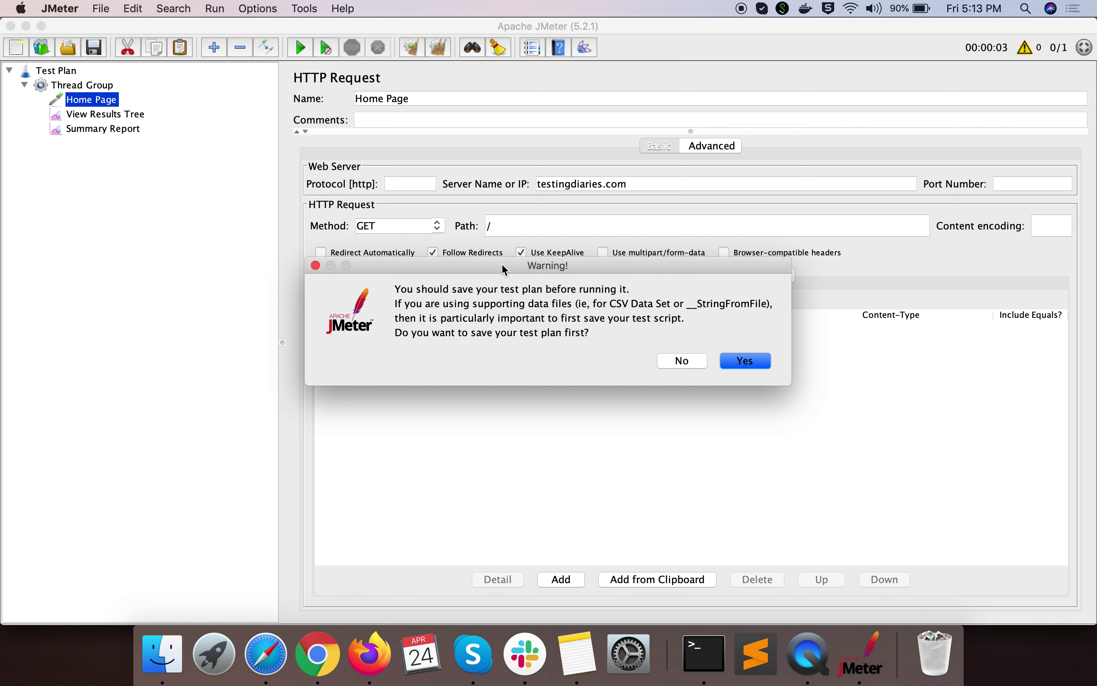
click(683, 361)
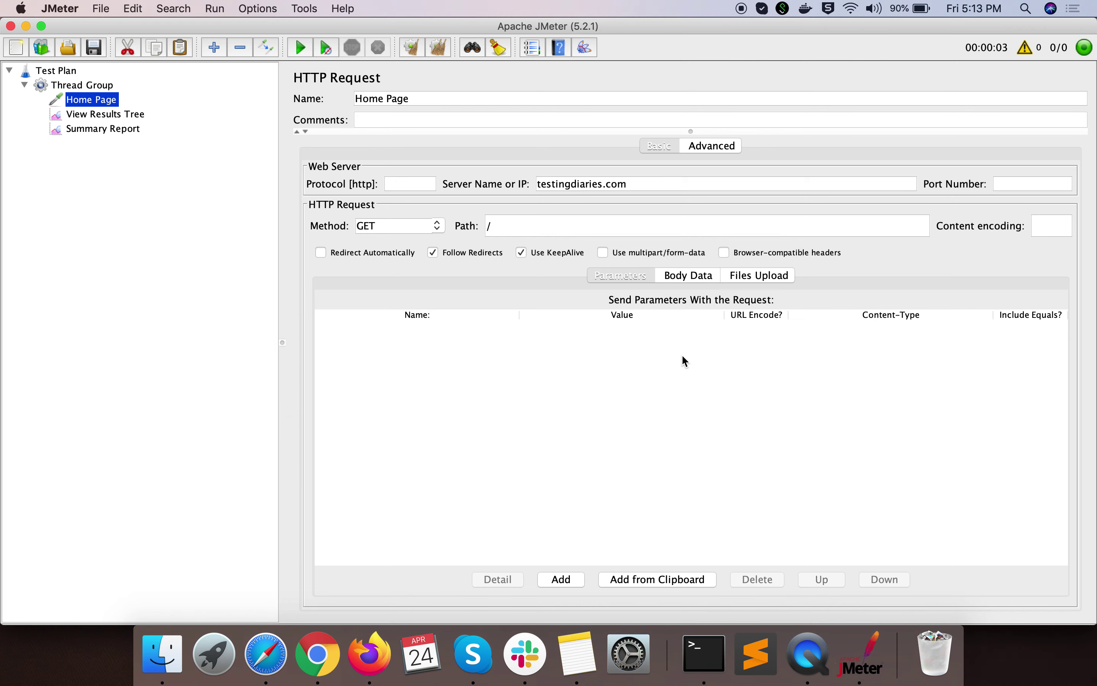
Examine the Home Page sample's sampler result, request and response data in the View Results Tree
click(135, 116)
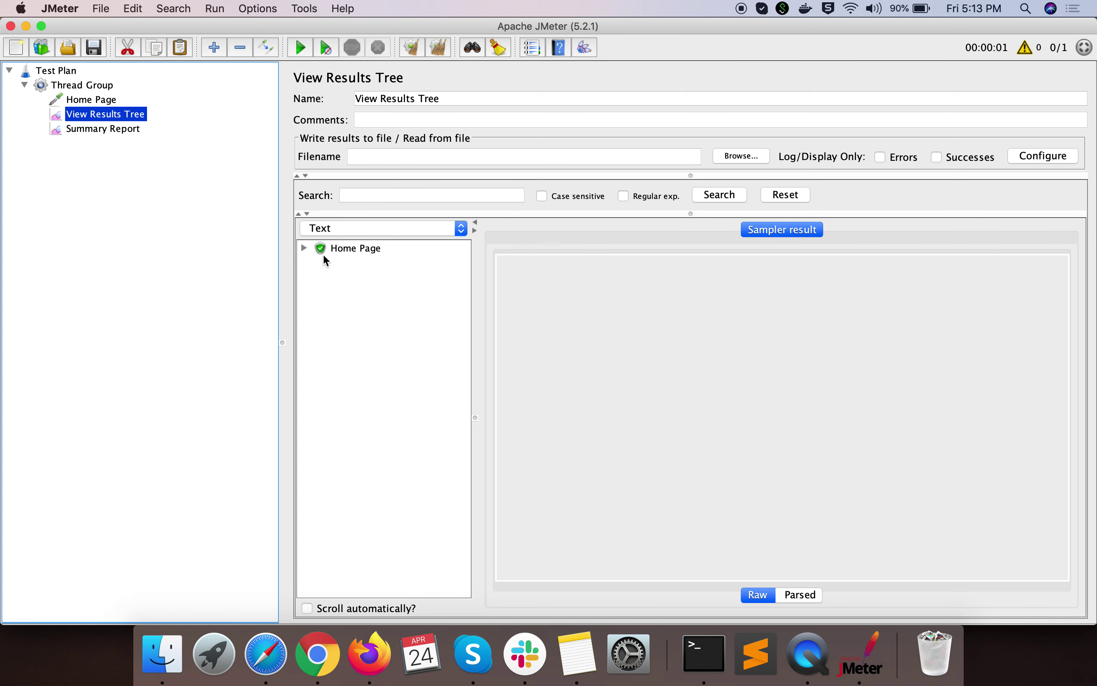
click(358, 249)
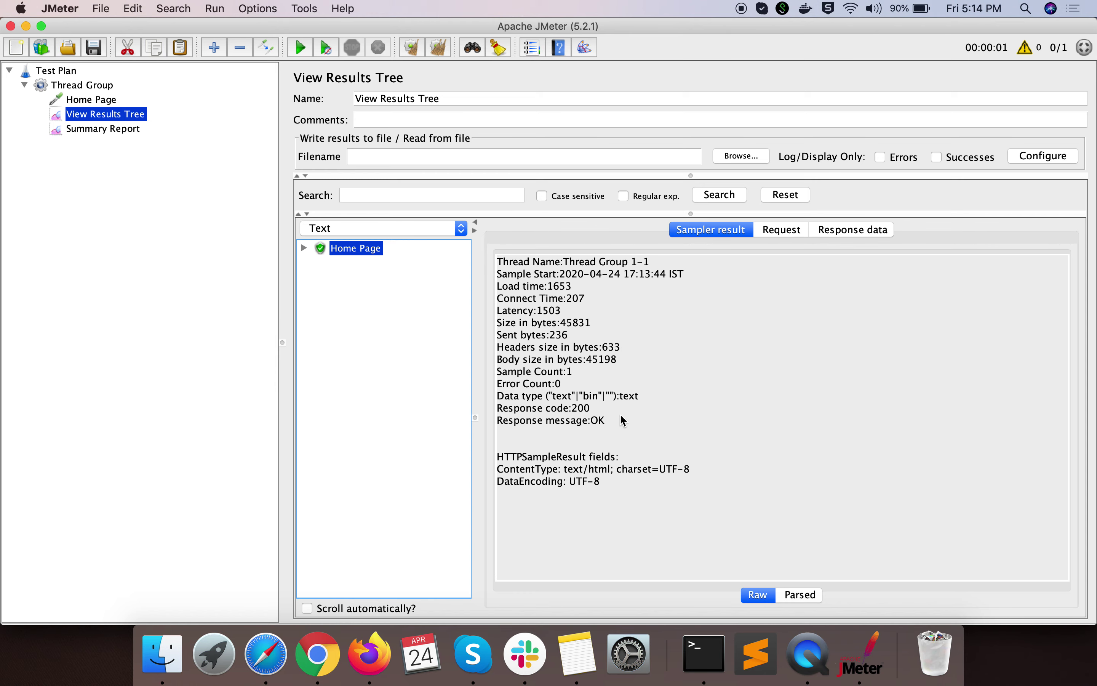
click(785, 235)
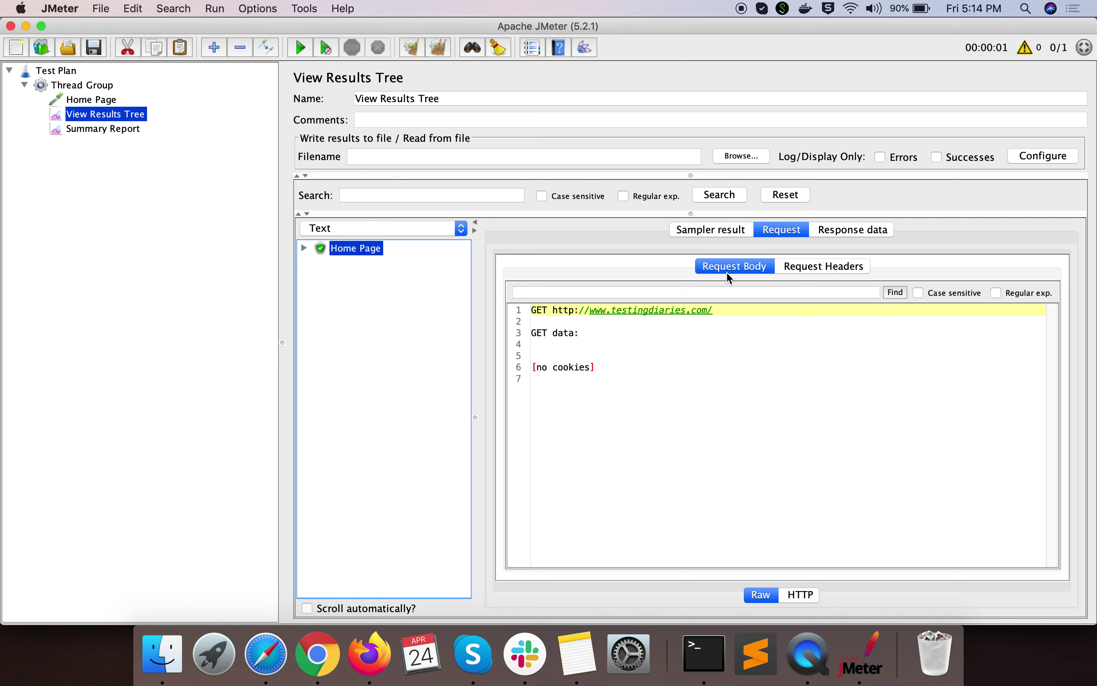
click(856, 237)
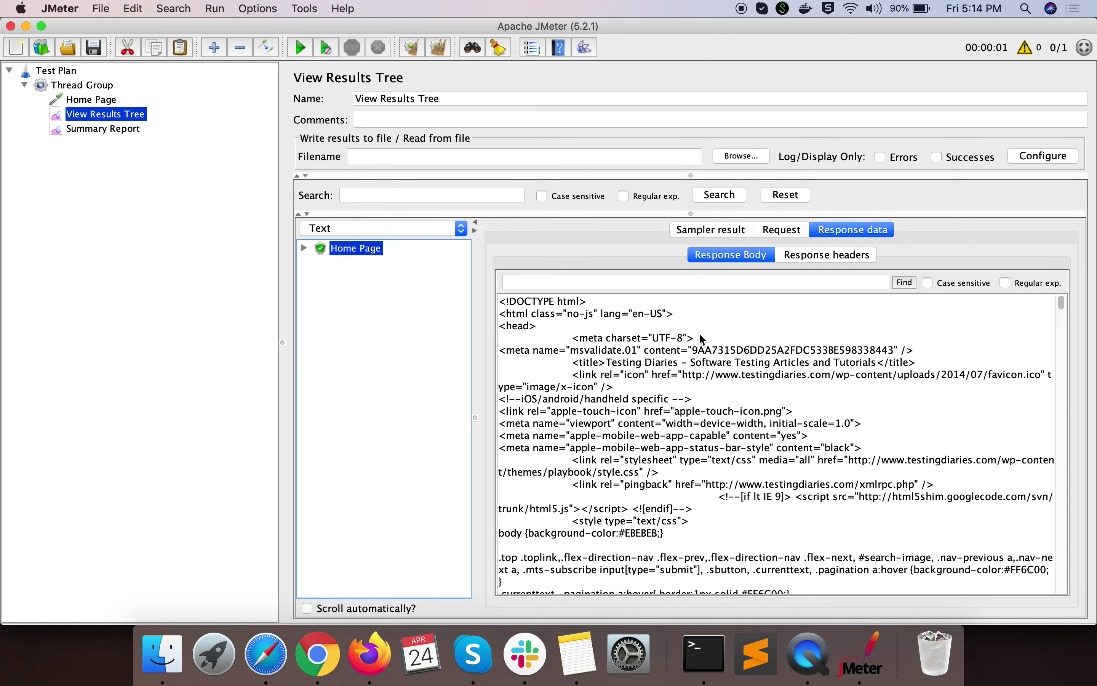
scroll(699, 335, down, 10)
scroll(700, 334, up, 10)
Render the Home Page response body as HTML and look through it, and check the Summary Report
click(465, 235)
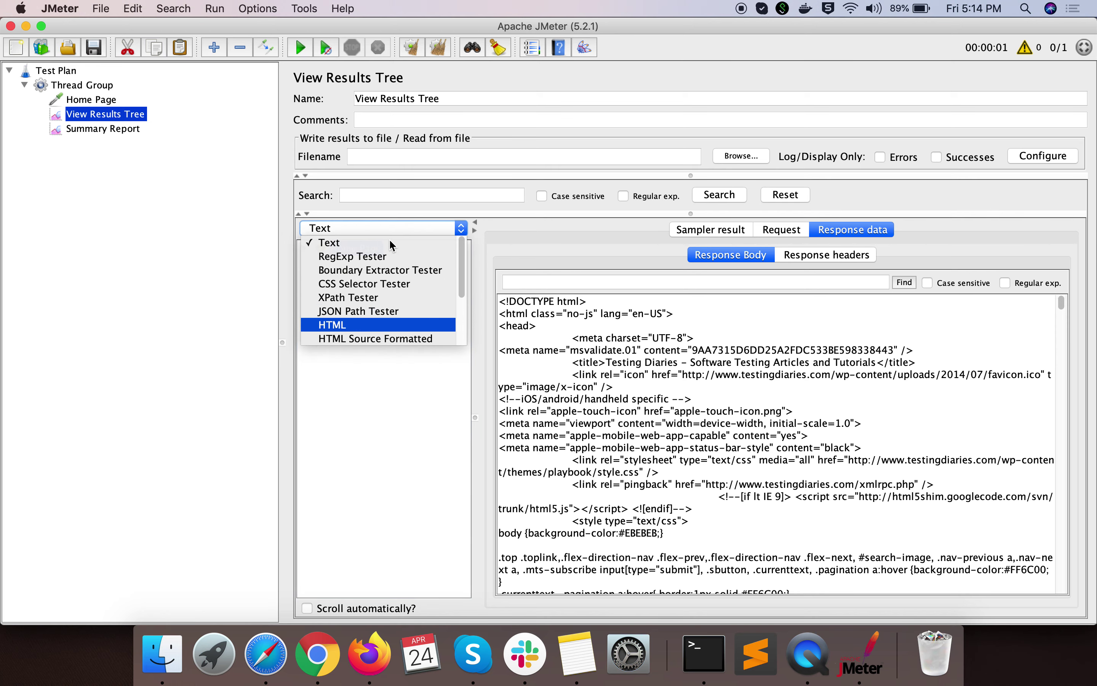
key(Return)
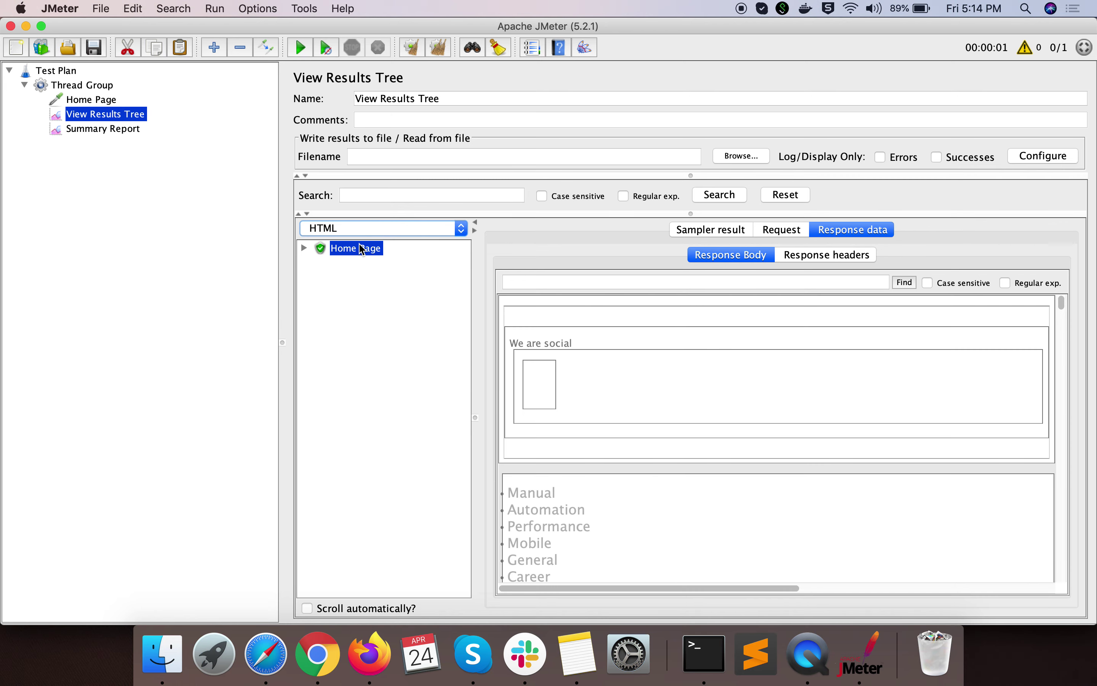
scroll(683, 382, down, 15)
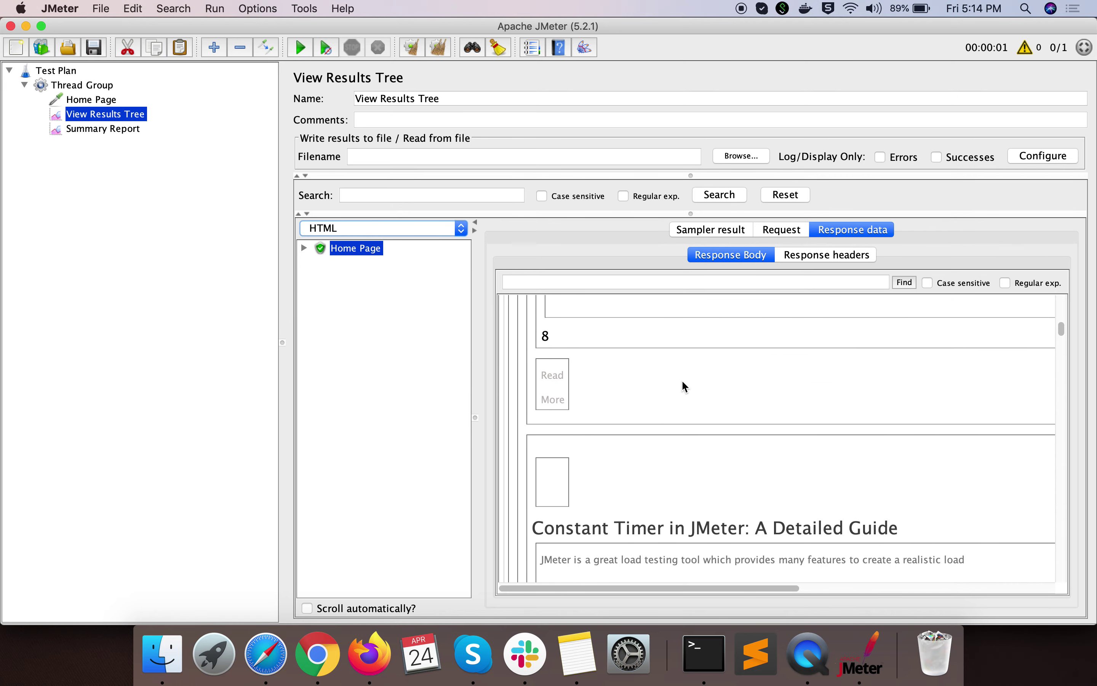
scroll(682, 382, down, 10)
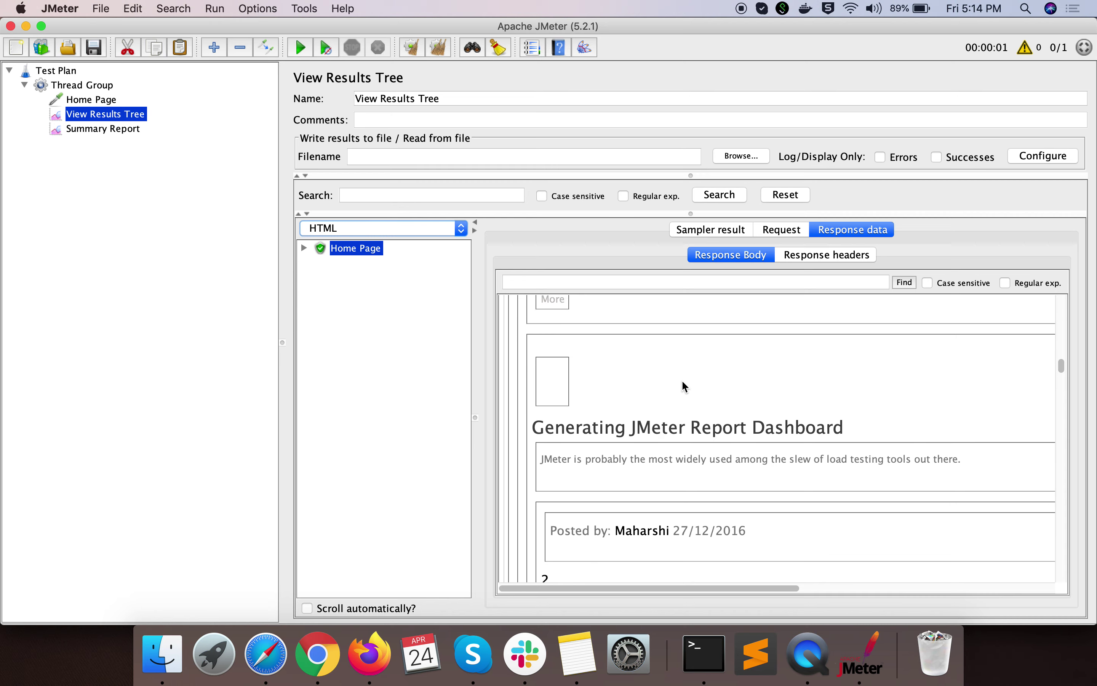
scroll(682, 382, down, 10)
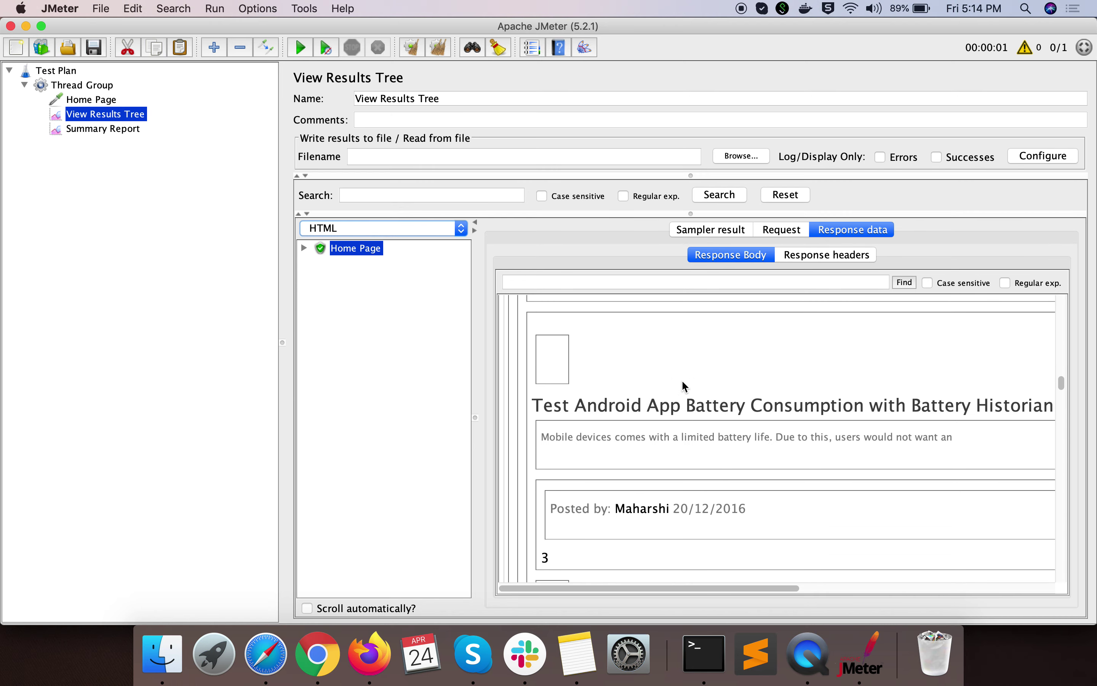
scroll(681, 380, up, 20)
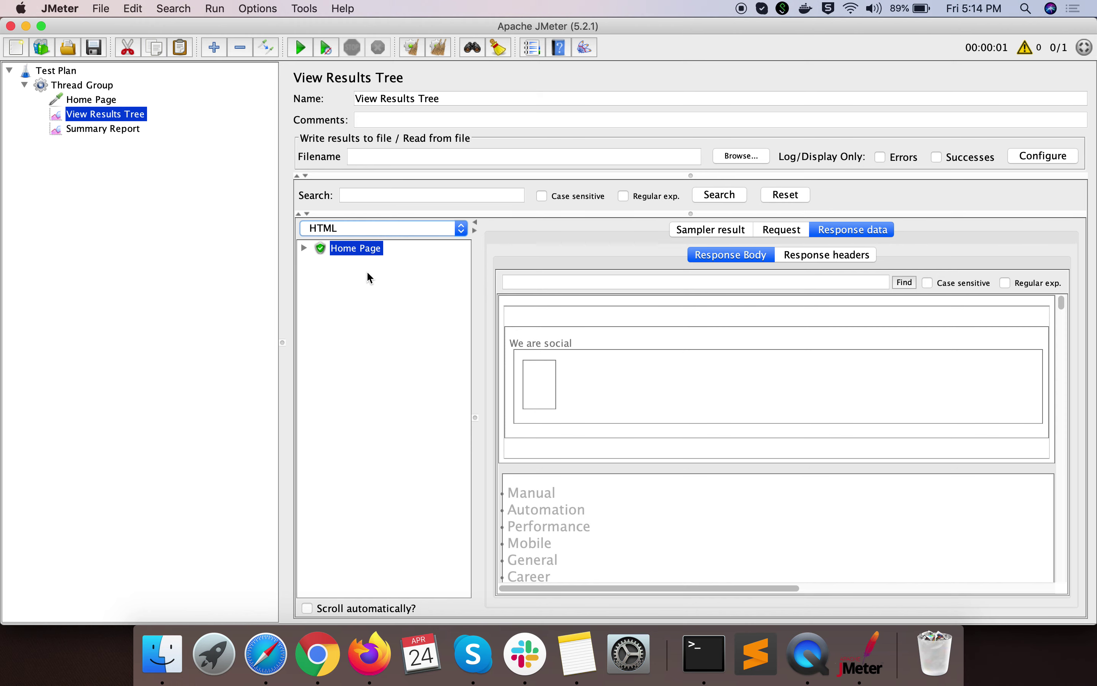
click(104, 131)
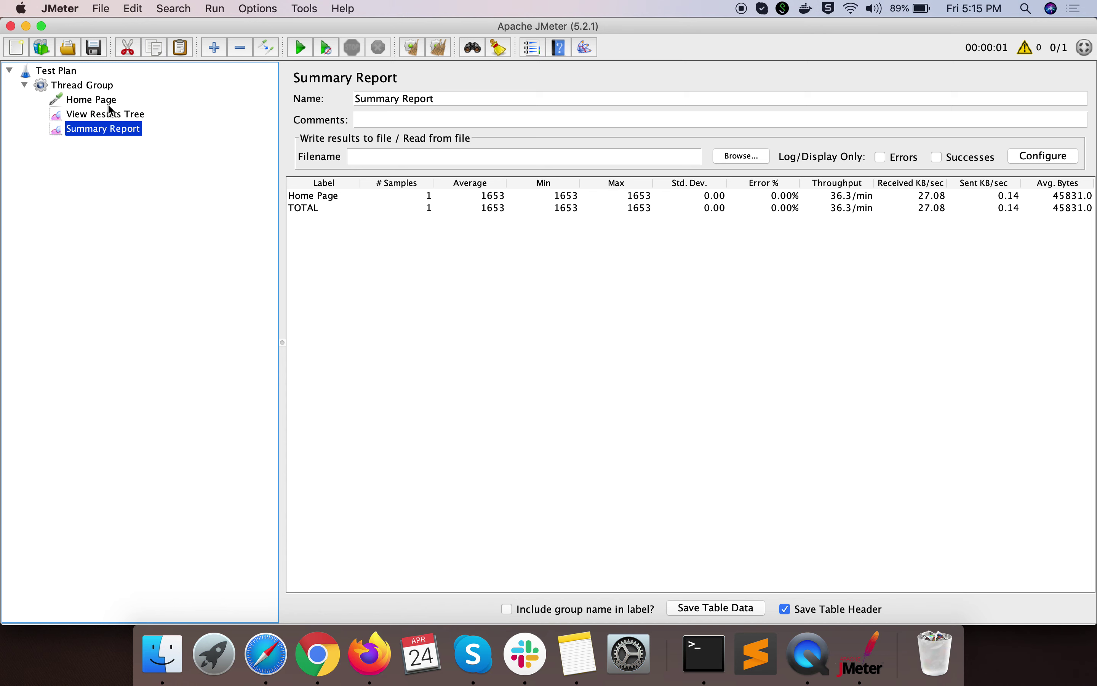
Add a second HTTP Request sampler to the Thread Group and move it directly below Home Page
click(103, 90)
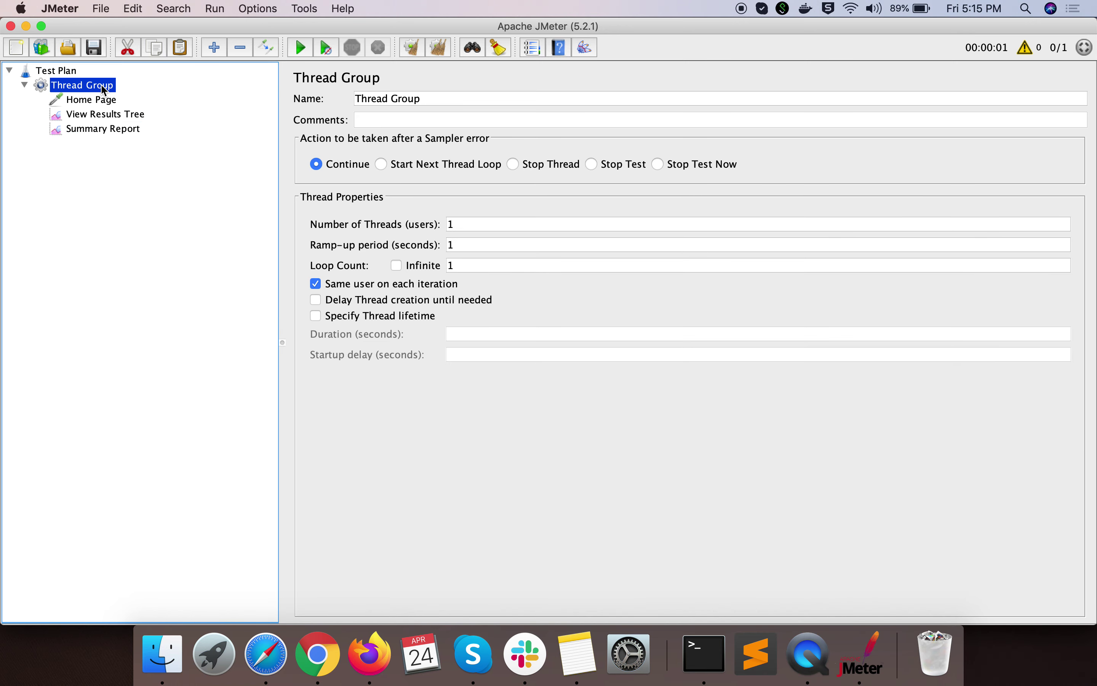
right_click(103, 90)
mouse_move(254, 96)
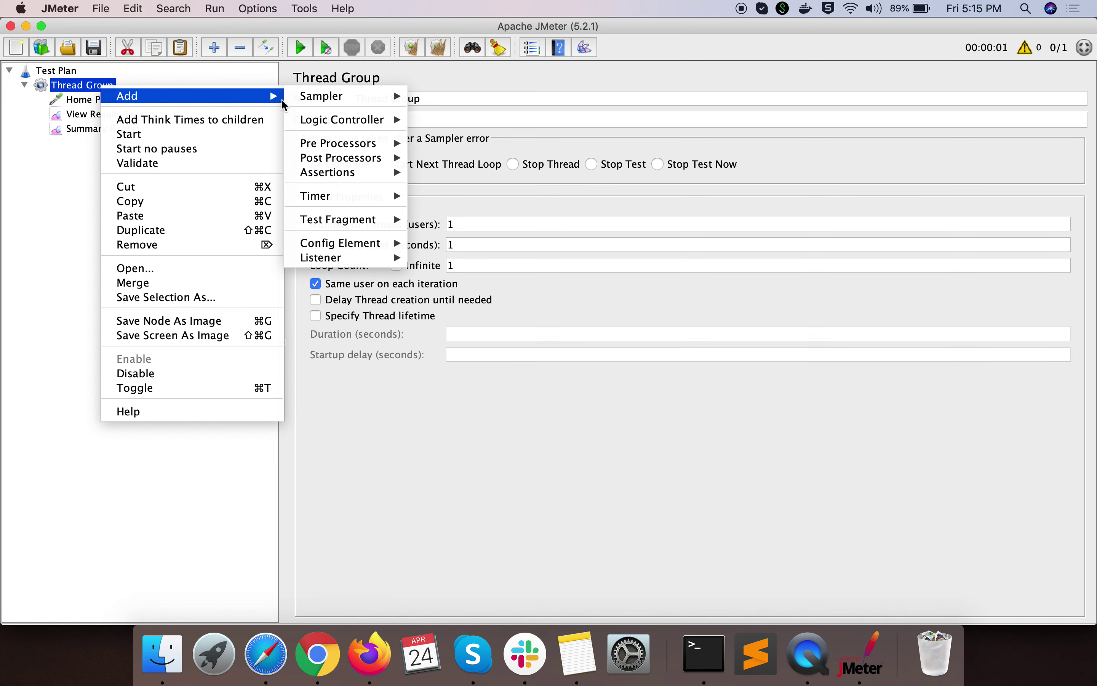
mouse_move(313, 100)
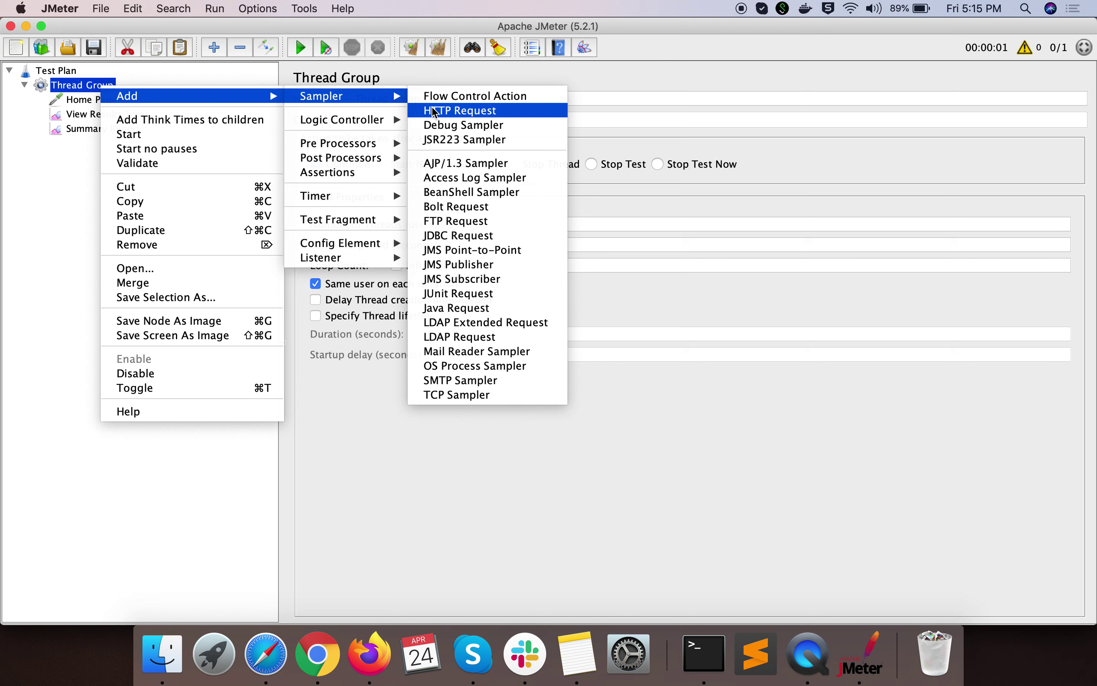
click(458, 110)
drag(111, 150, 105, 115)
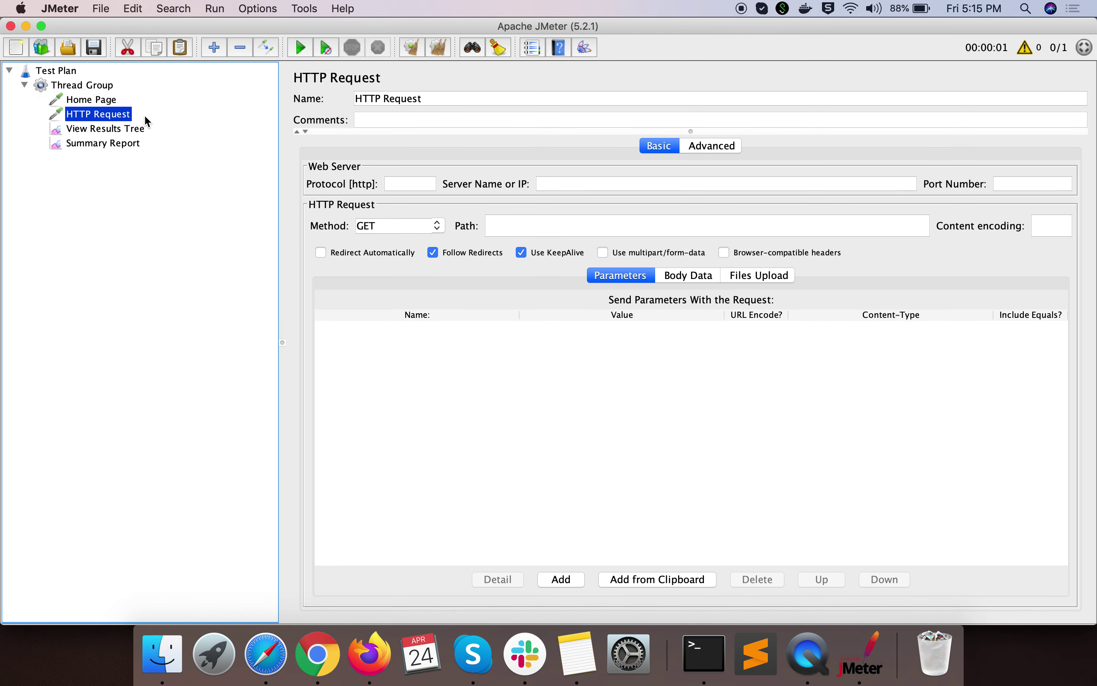
Switch to Firefox, open the Testing Diaries Performance category page and copy its address
click(384, 659)
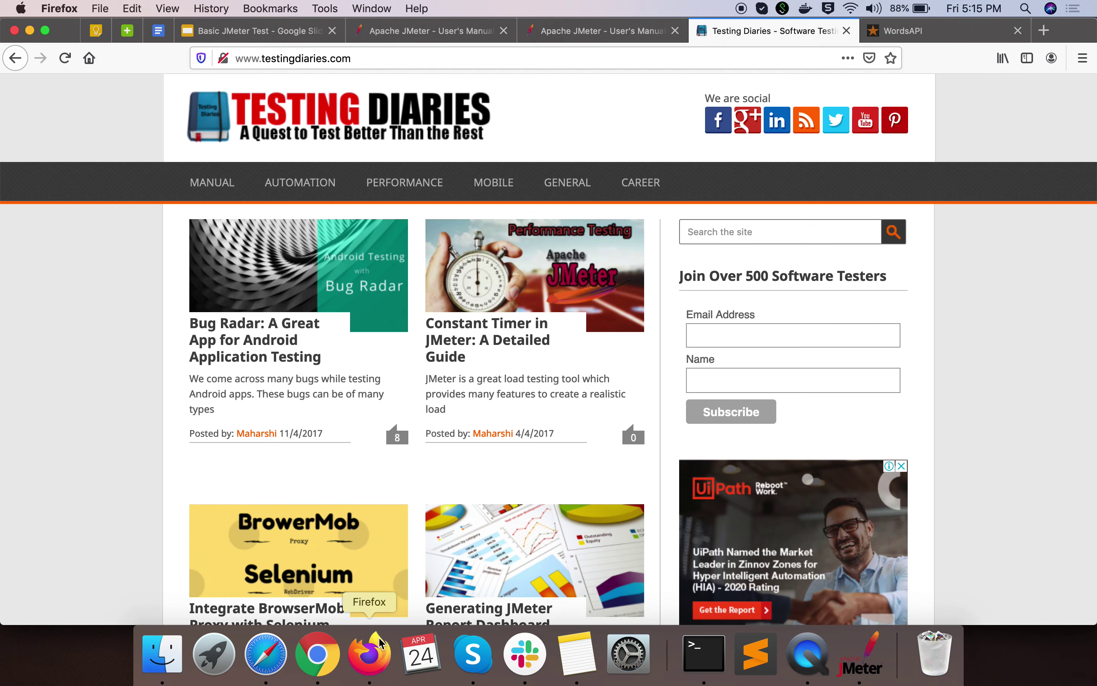
click(411, 186)
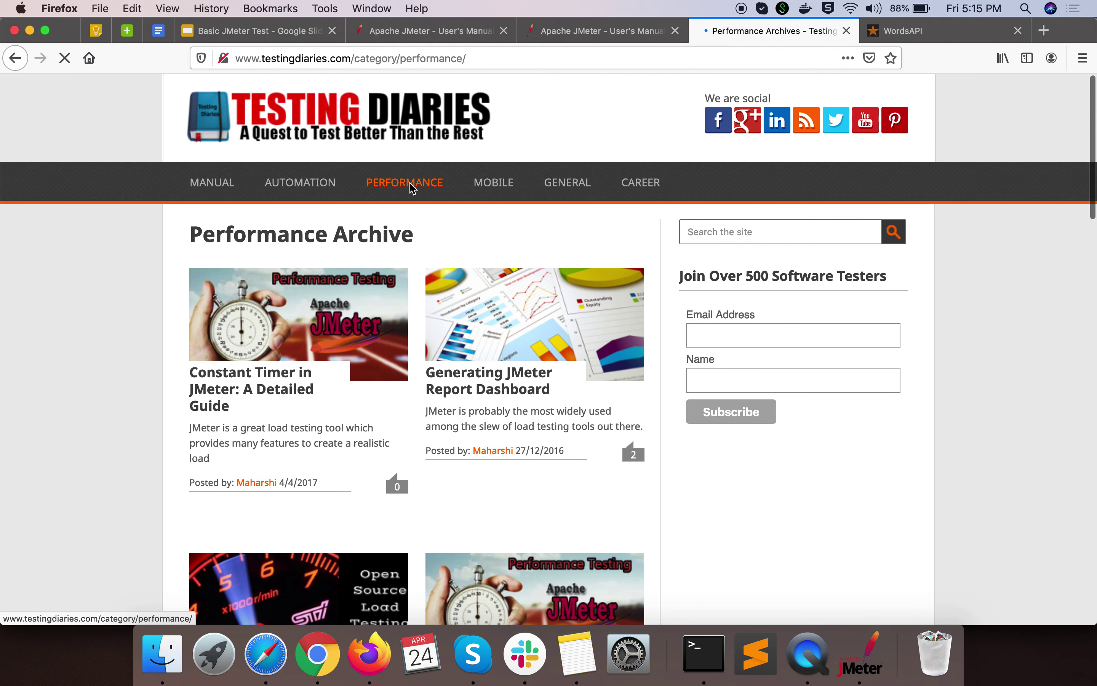
click(368, 64)
key(super+c)
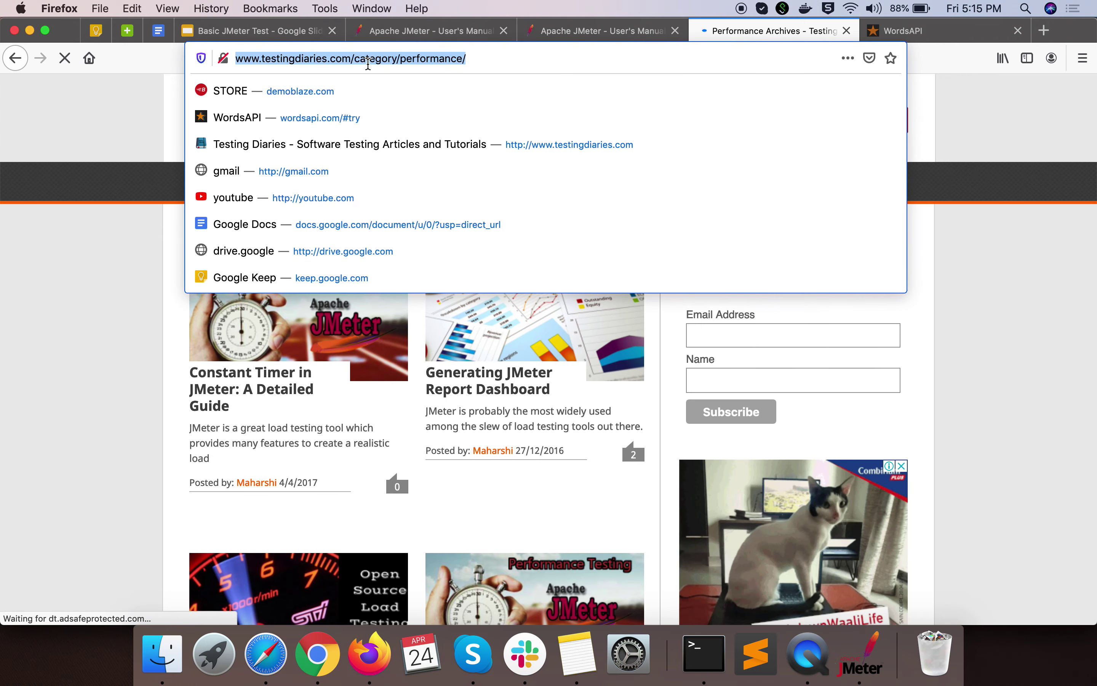
click(861, 653)
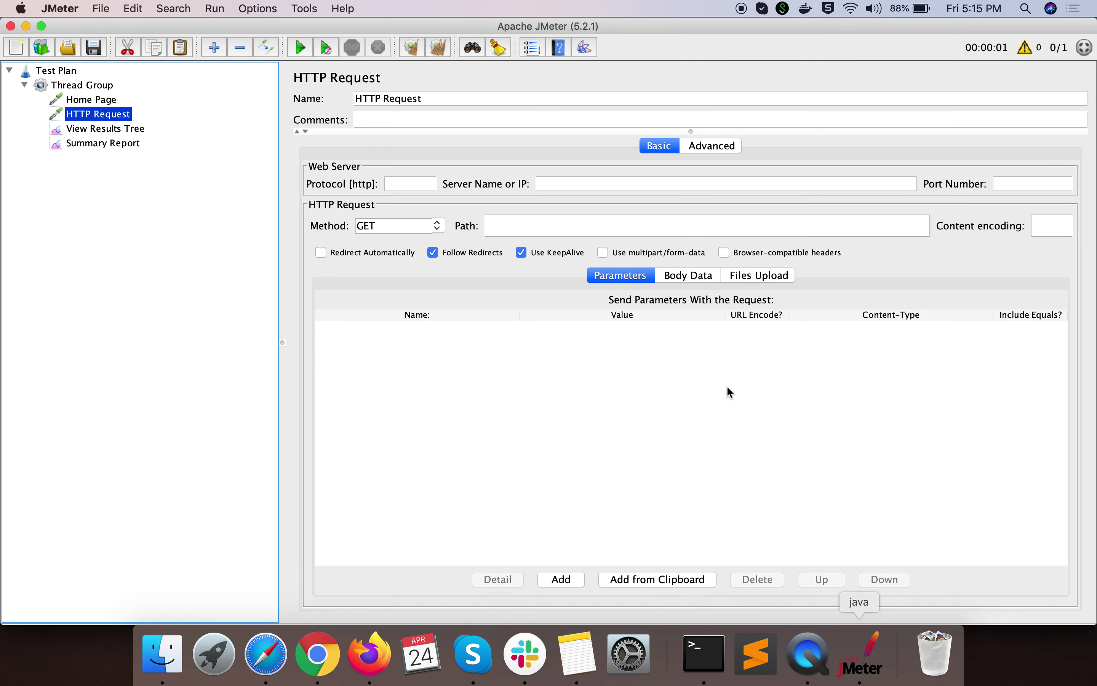
click(563, 184)
key(super+v)
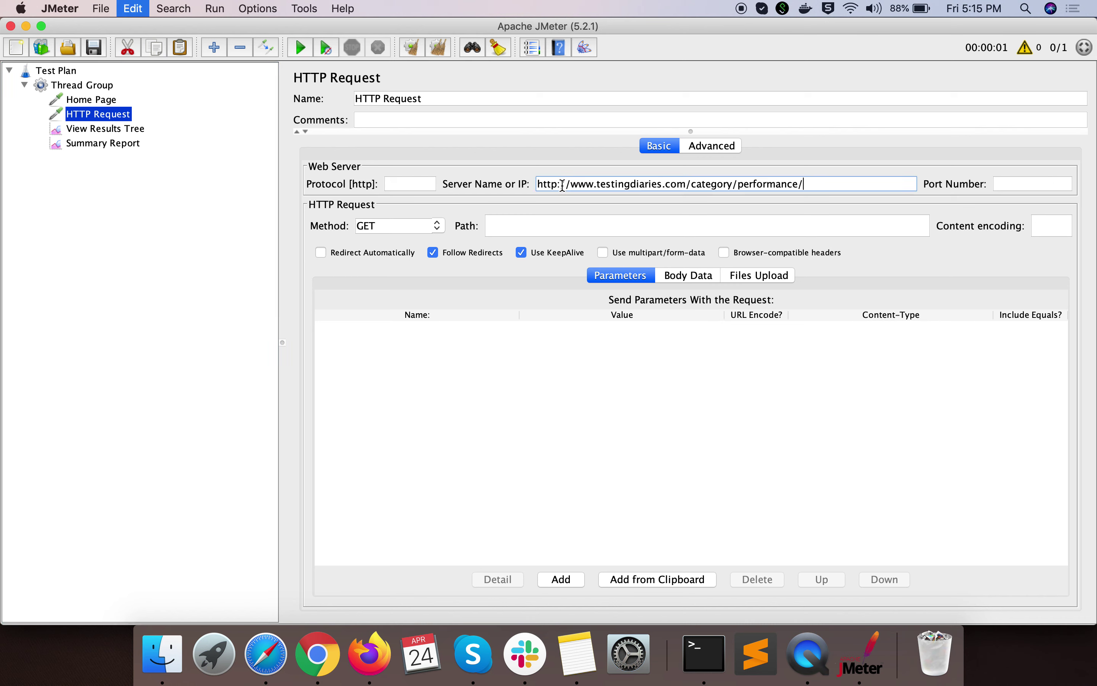
drag(597, 184, 510, 186)
key(BackSpace)
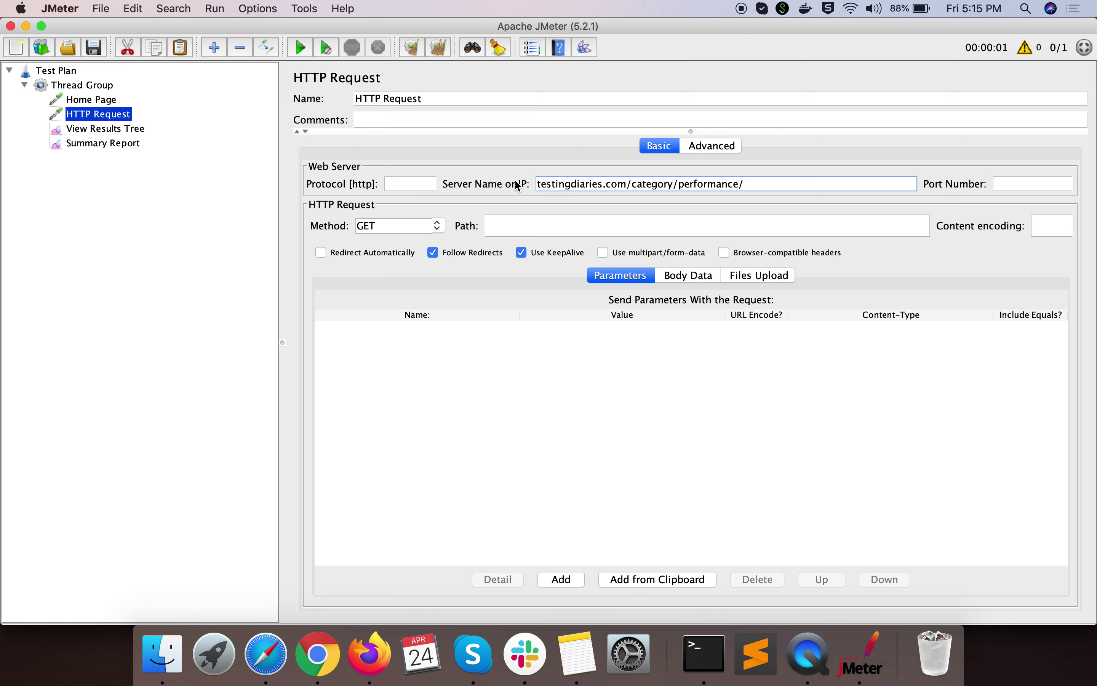
Move /category/performance/ from the new request's server name into its path, leaving testingdiaries.com as the server name
drag(628, 185, 752, 186)
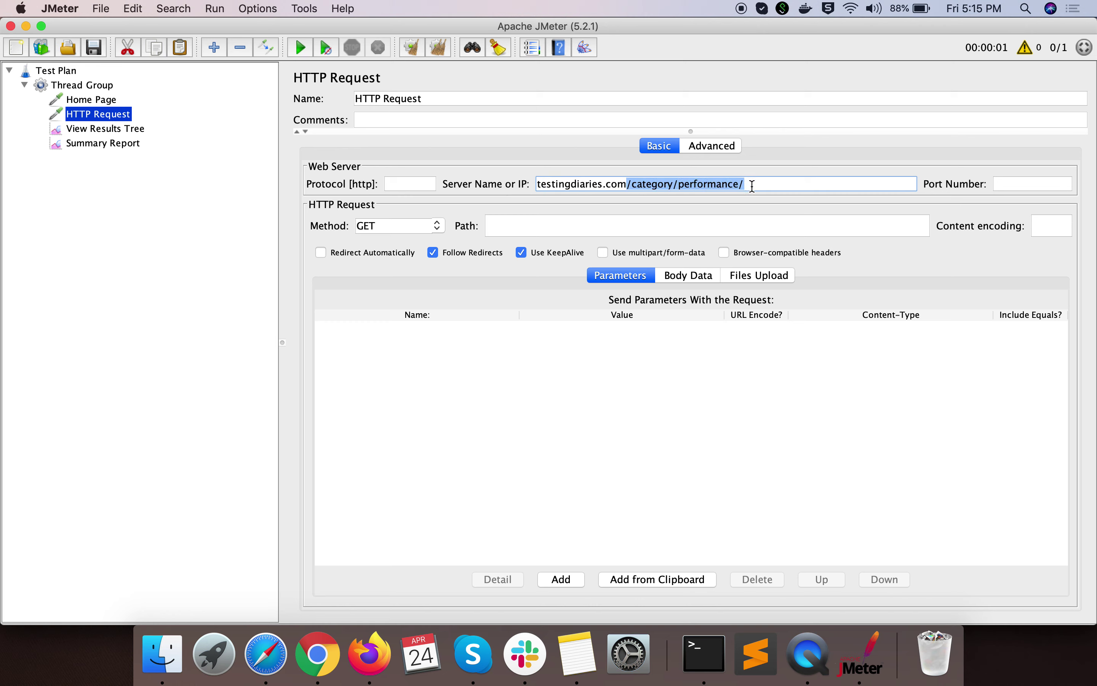
key(super+x)
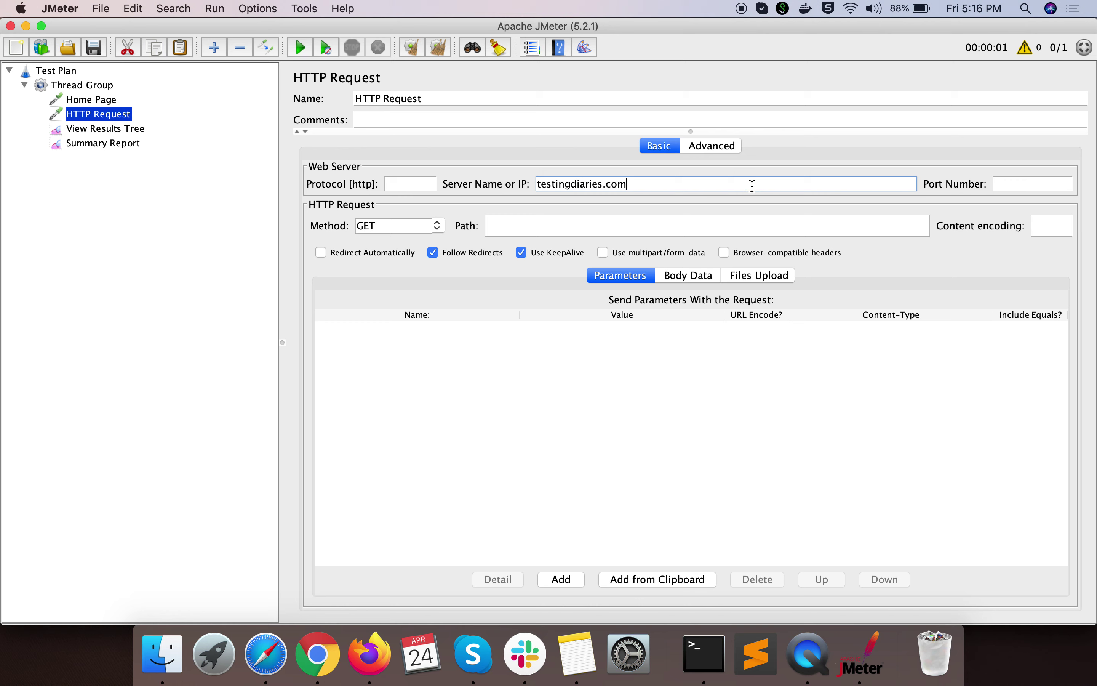
click(547, 227)
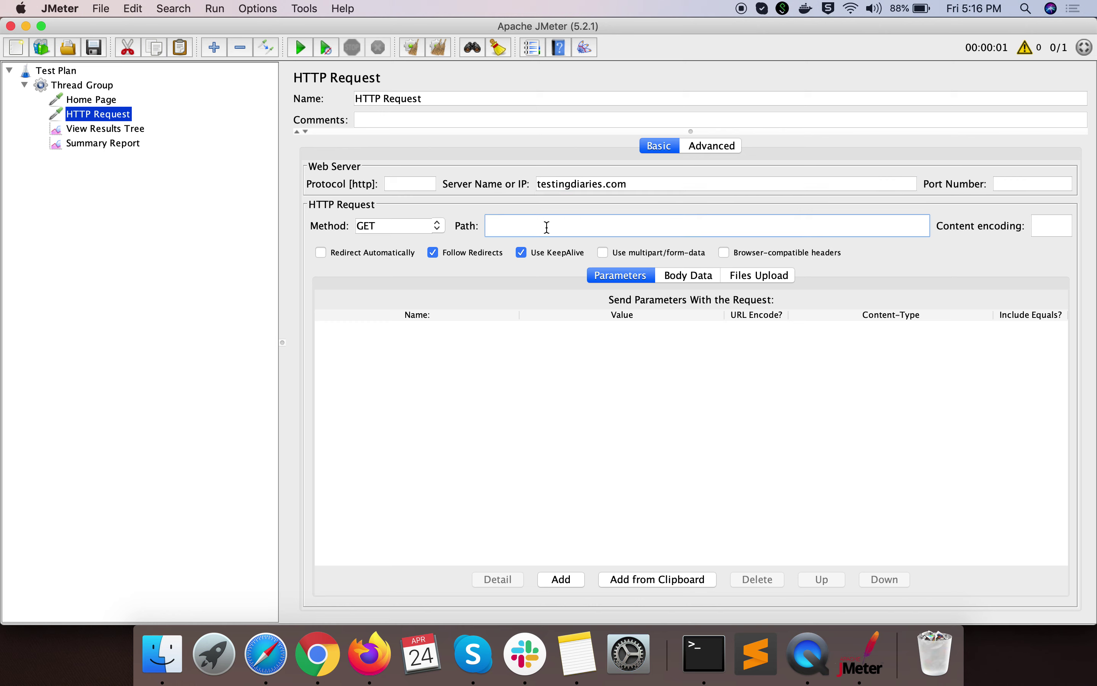
key(super+v)
key(Left)
key(Left)
key(Left)
key(Left)
key(Left)
key(Left)
key(Left)
key(Left)
key(Left)
key(Left)
key(Left)
key(Left)
key(Left)
key(Left)
key(Left)
key(Left)
key(Left)
key(Left)
key(Left)
key(Left)
click(635, 186)
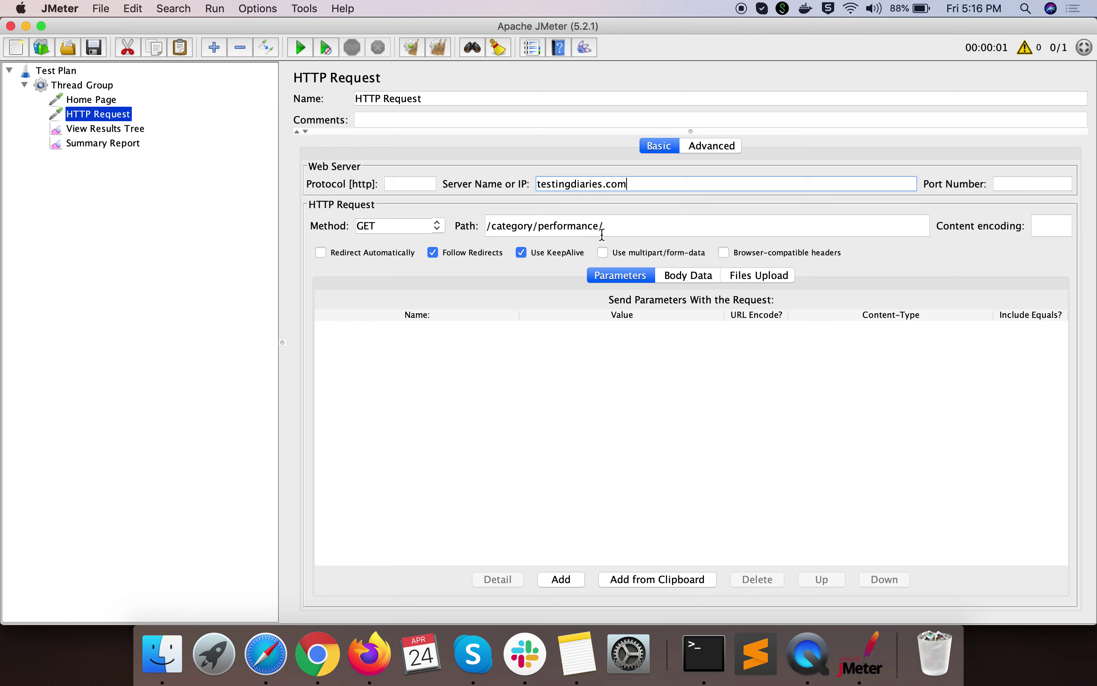
Rename the new HTTP Request sampler as Performance Testing Page
double_click(374, 98)
drag(374, 98, 423, 100)
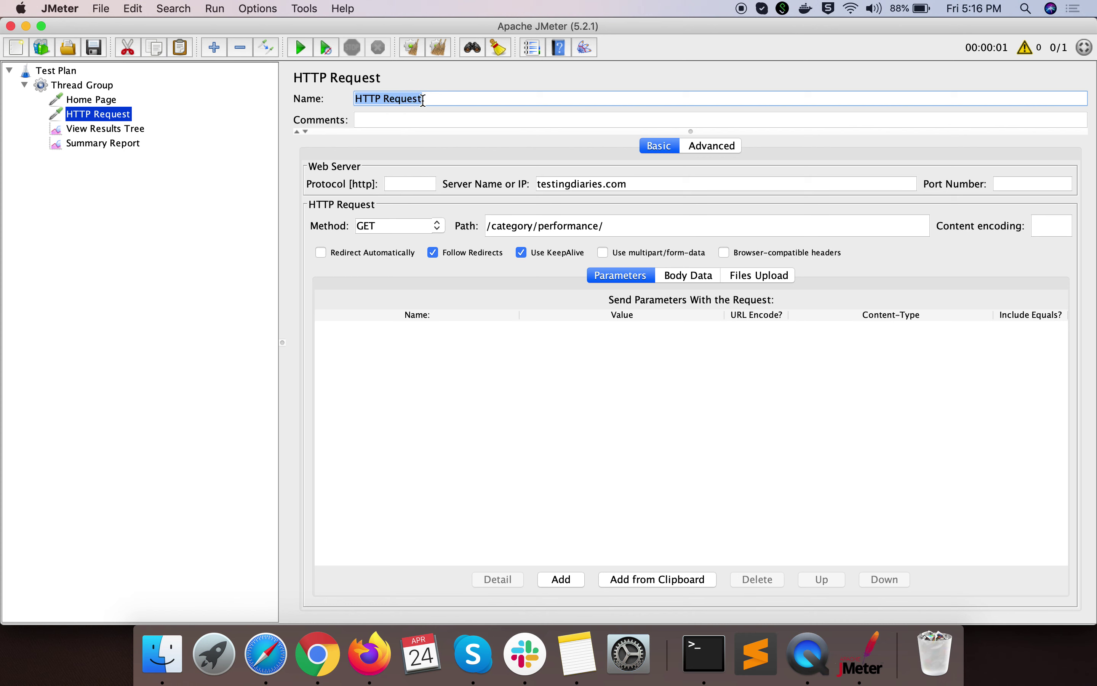
text(Performanc)
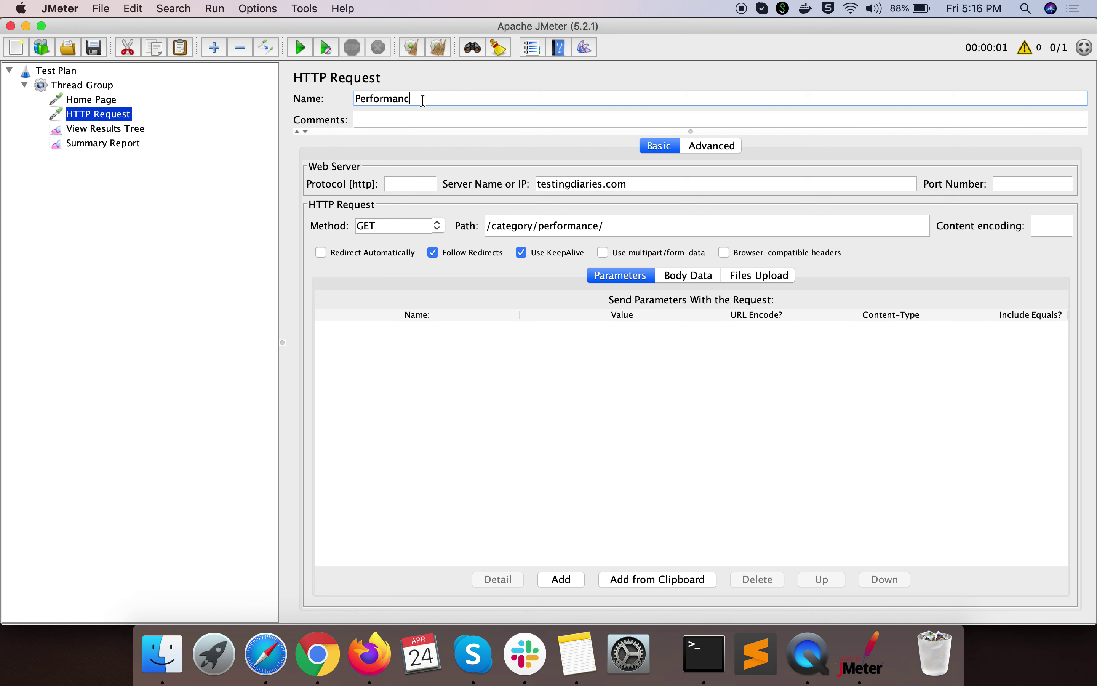
text(e Testing Page)
Clear the earlier results from View Results Tree and Summary Report, and run the test plan without saving it
click(131, 128)
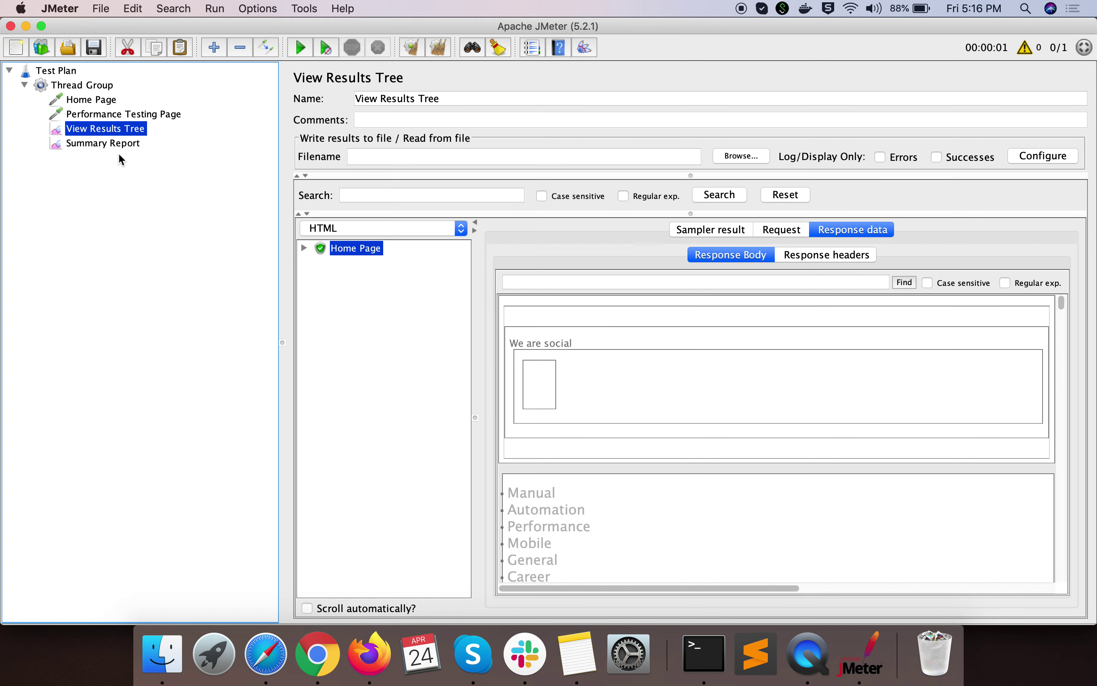
click(102, 147)
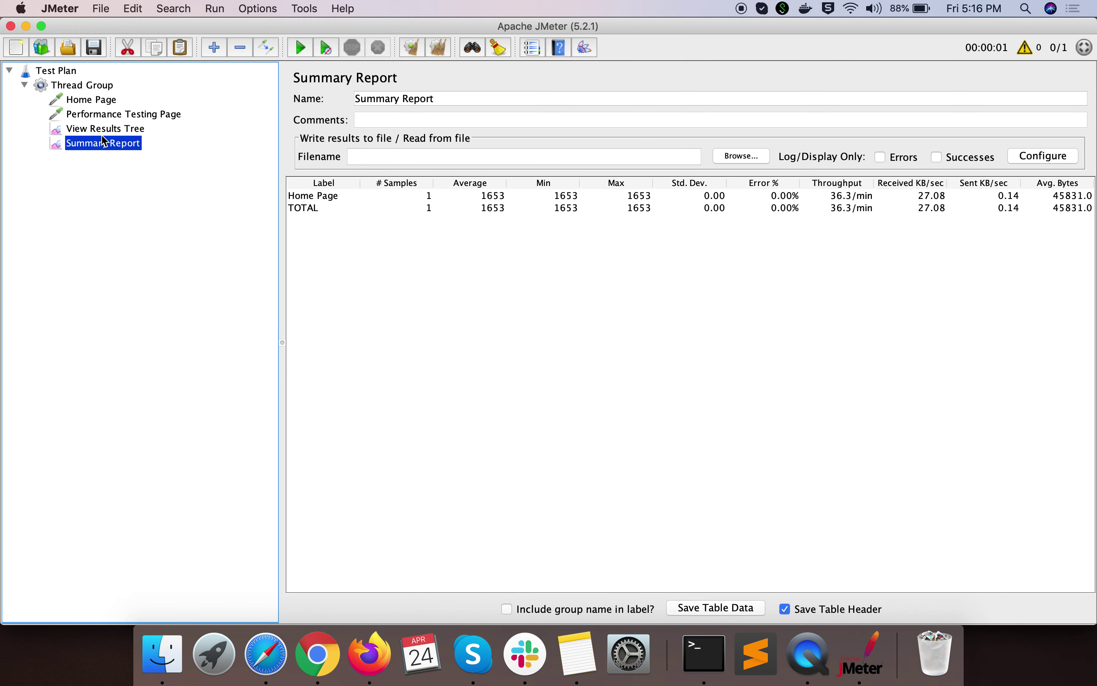
click(104, 129)
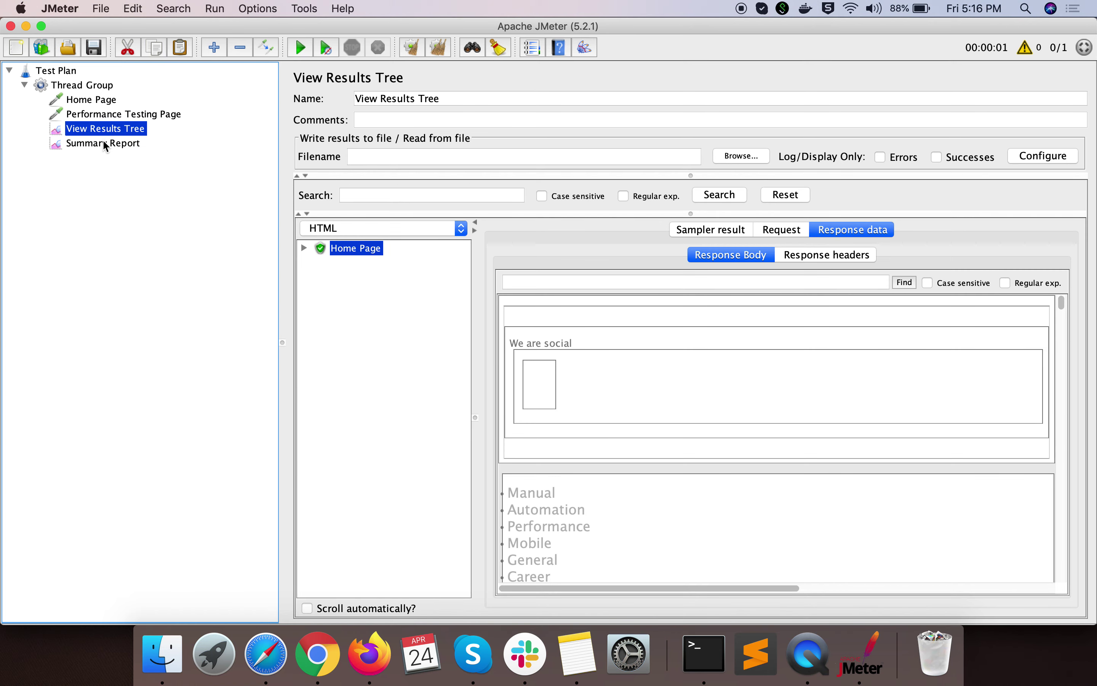
click(106, 143)
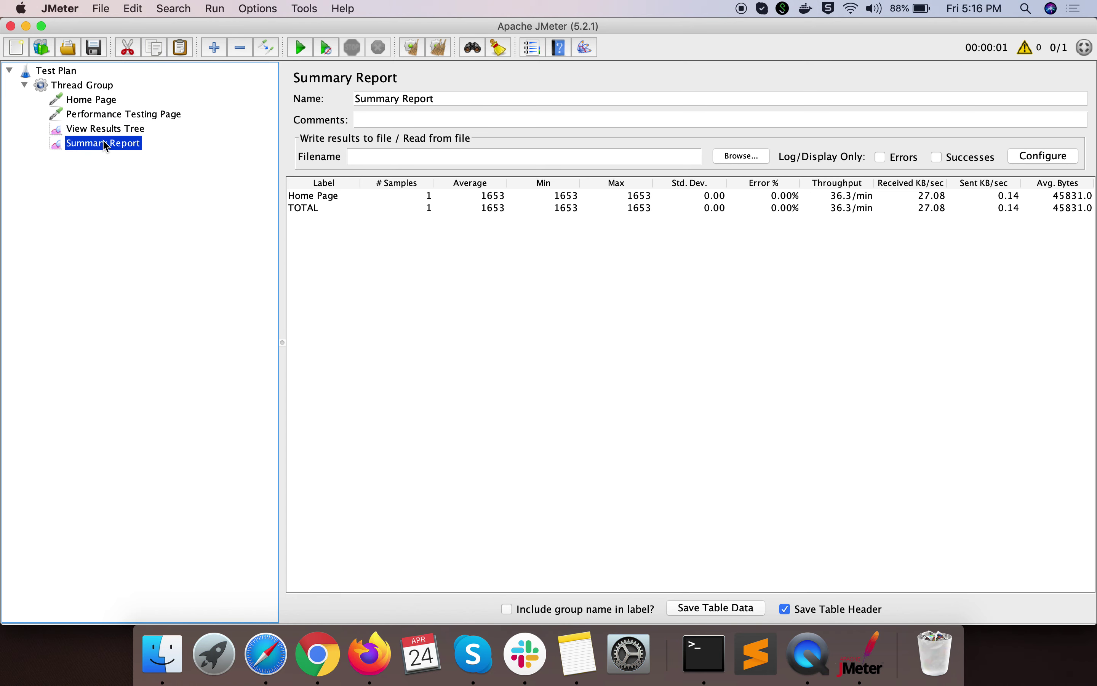
click(439, 51)
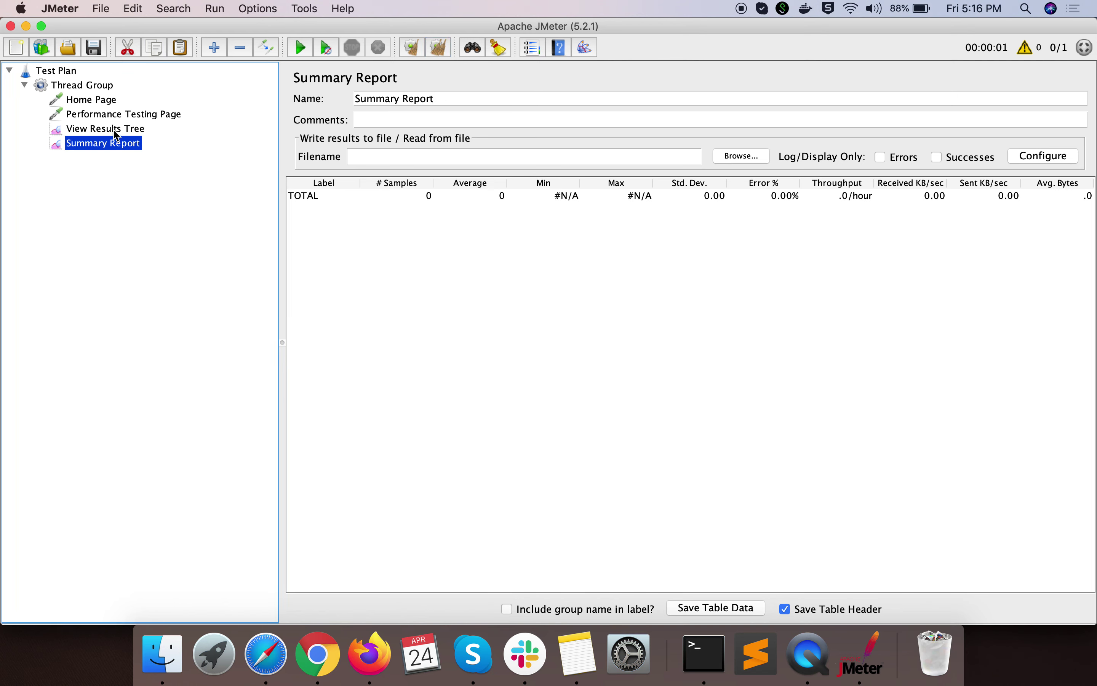
click(117, 133)
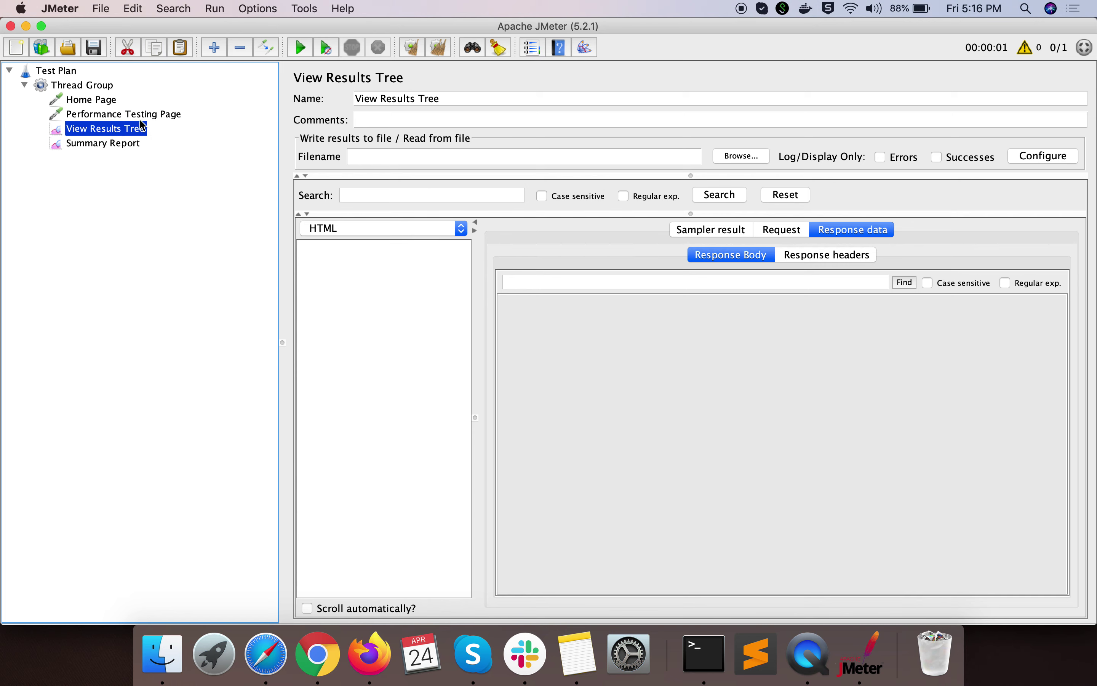
click(301, 48)
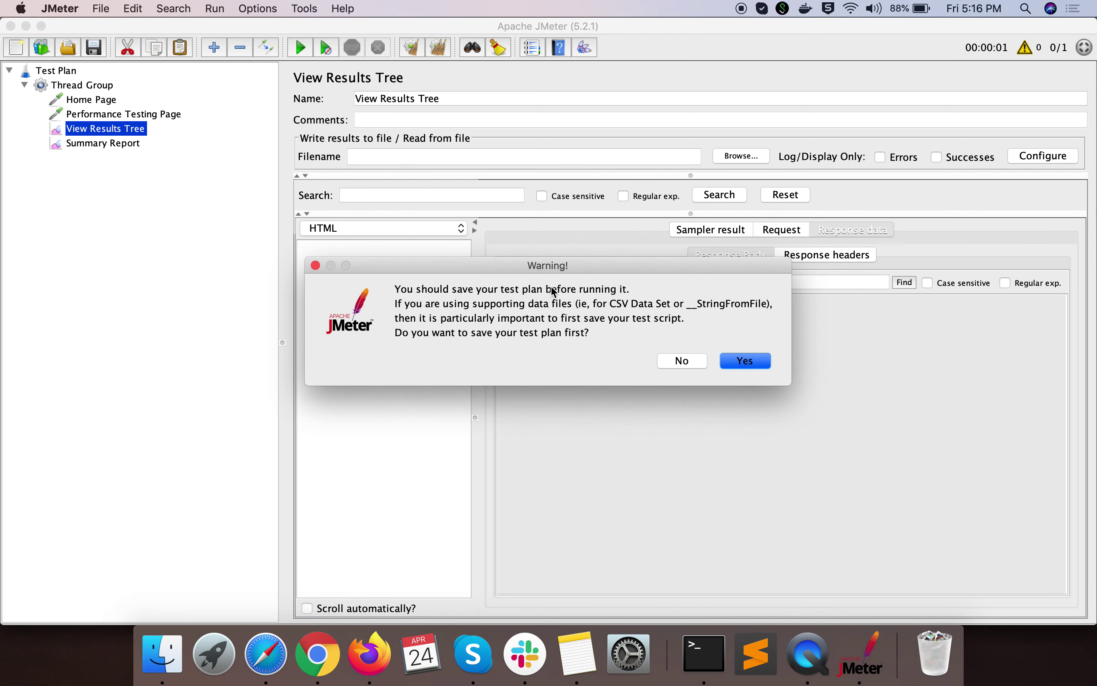
click(667, 358)
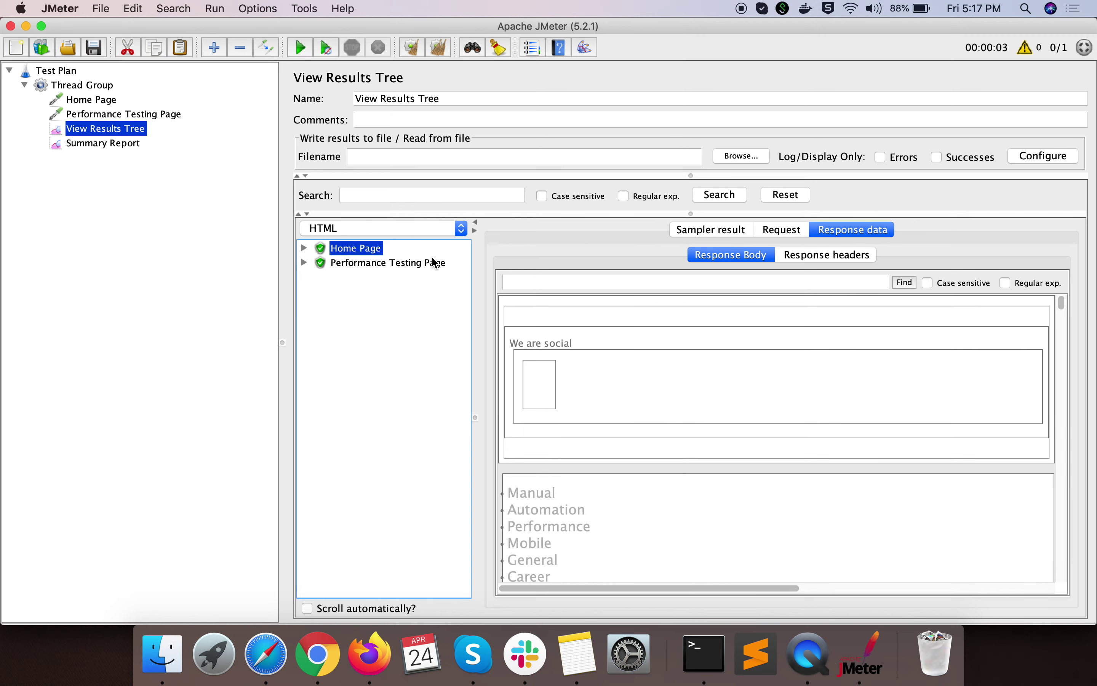
Look through the rendered response bodies of Home Page and Performance Testing Page in View Results Tree
scroll(716, 377, down, 10)
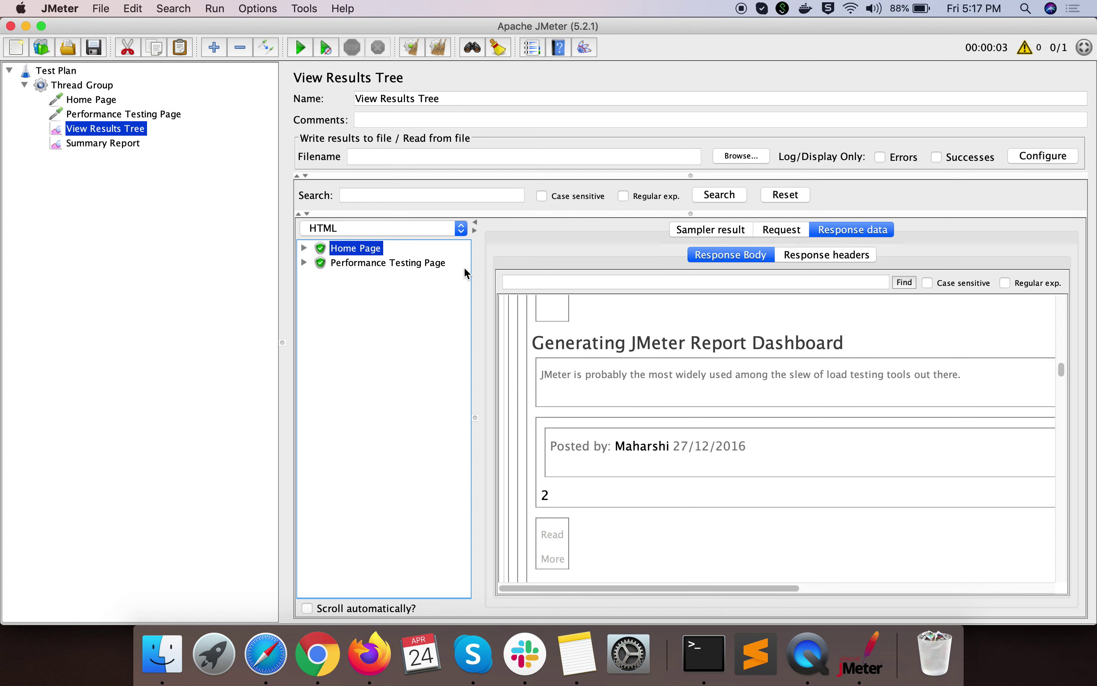
key(Down)
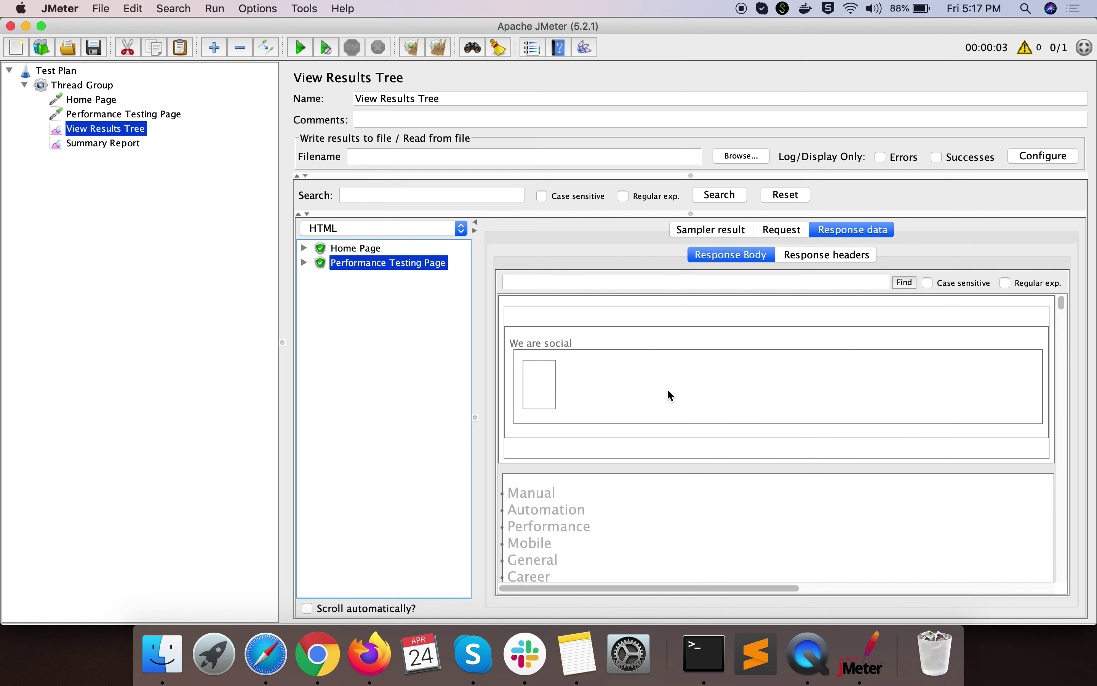
scroll(721, 417, down, 10)
scroll(721, 420, down, 1)
scroll(721, 420, up, 4)
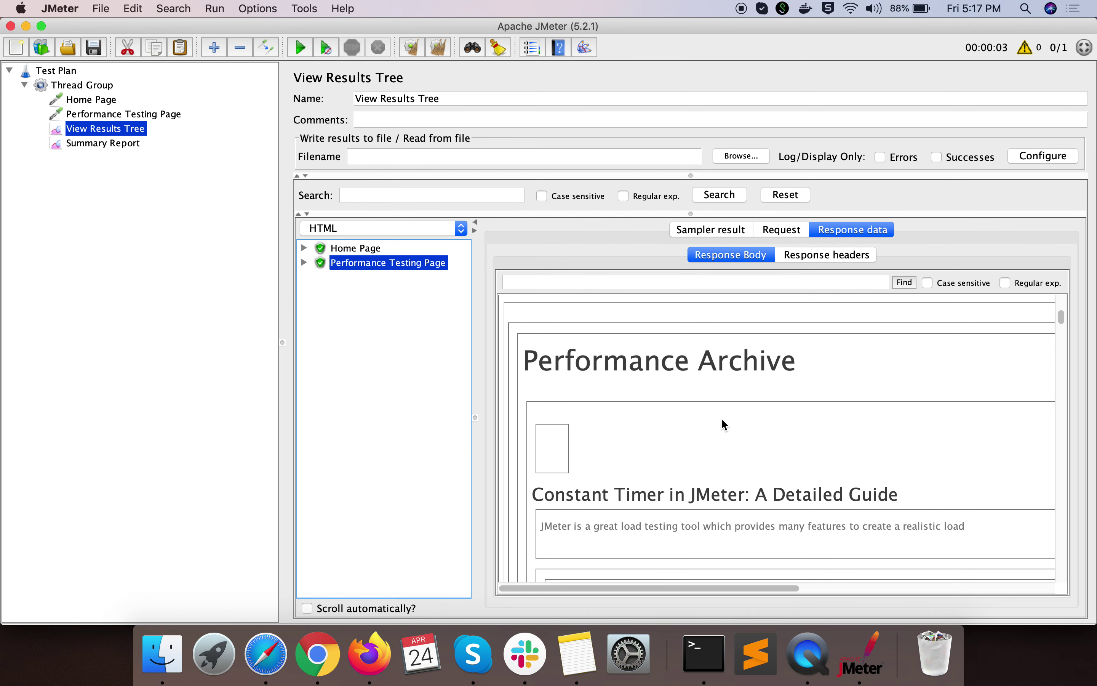
scroll(722, 420, down, 6)
scroll(722, 420, down, 5)
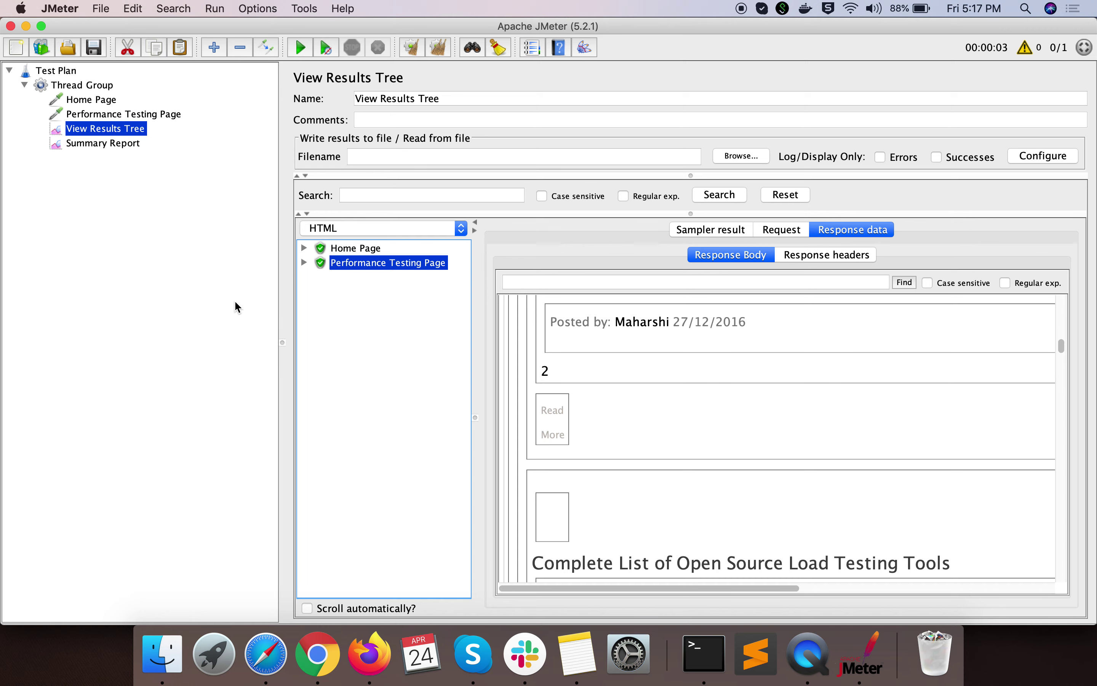
scroll(549, 405, down, 3)
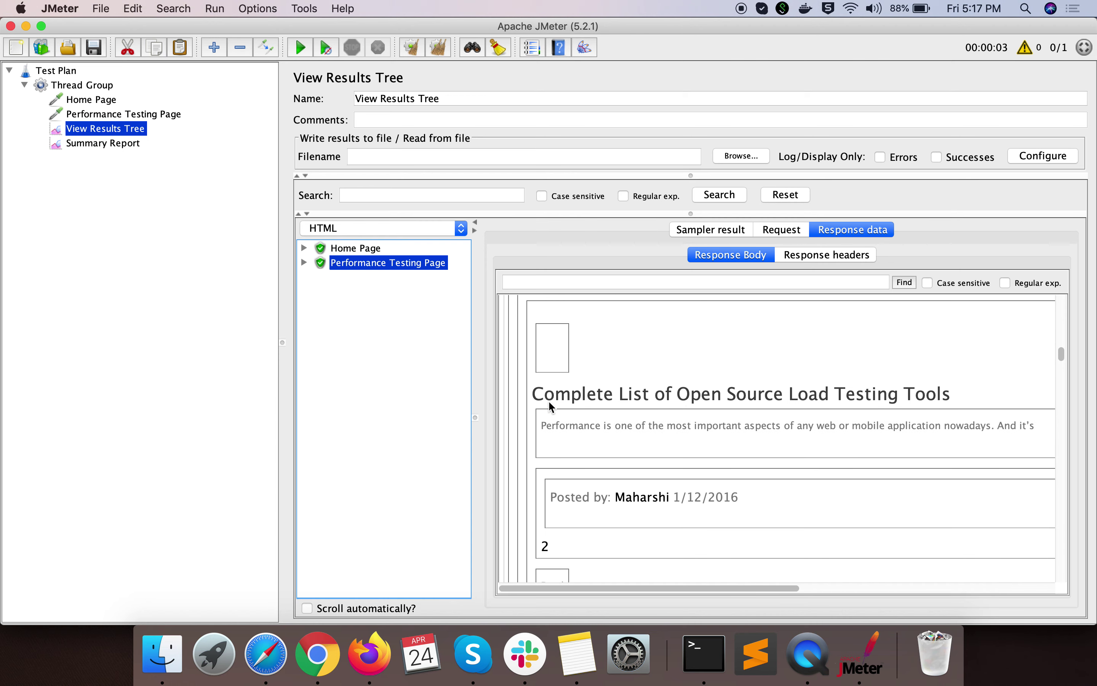